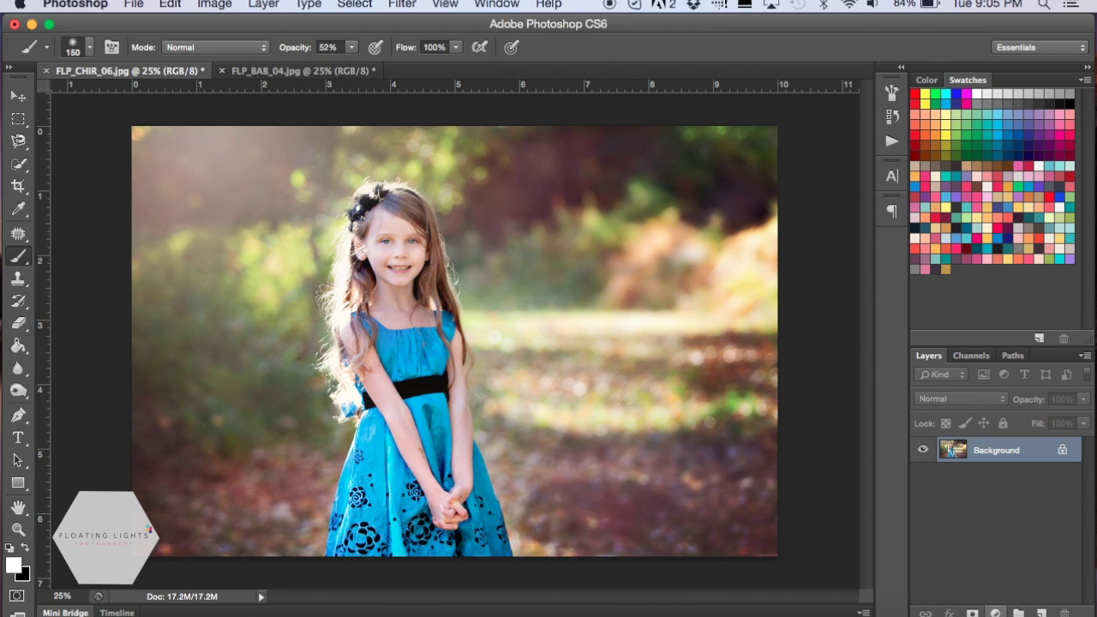
Step: Add a Gradient Map layer using the Foreground to Background preset, reversed to black-to-white
click(995, 614)
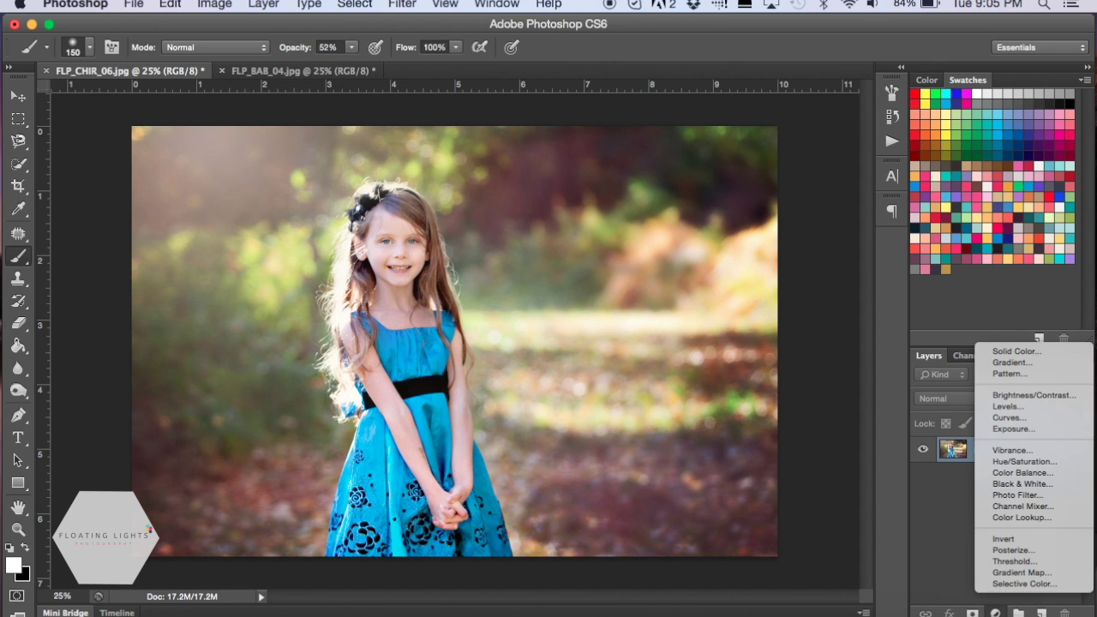
click(1014, 572)
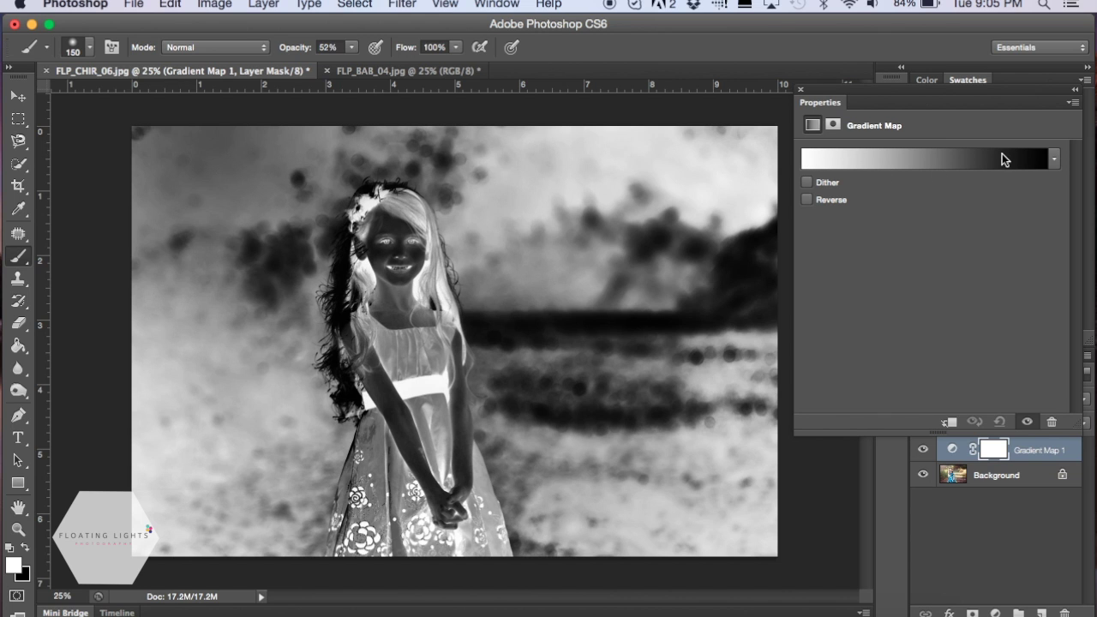
click(909, 169)
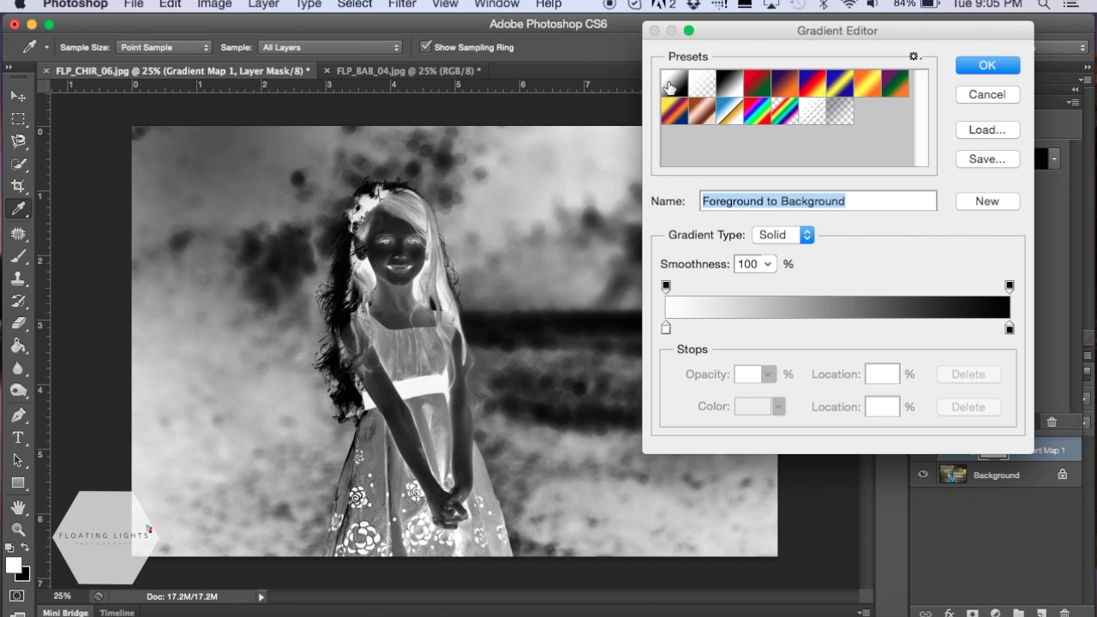
click(732, 84)
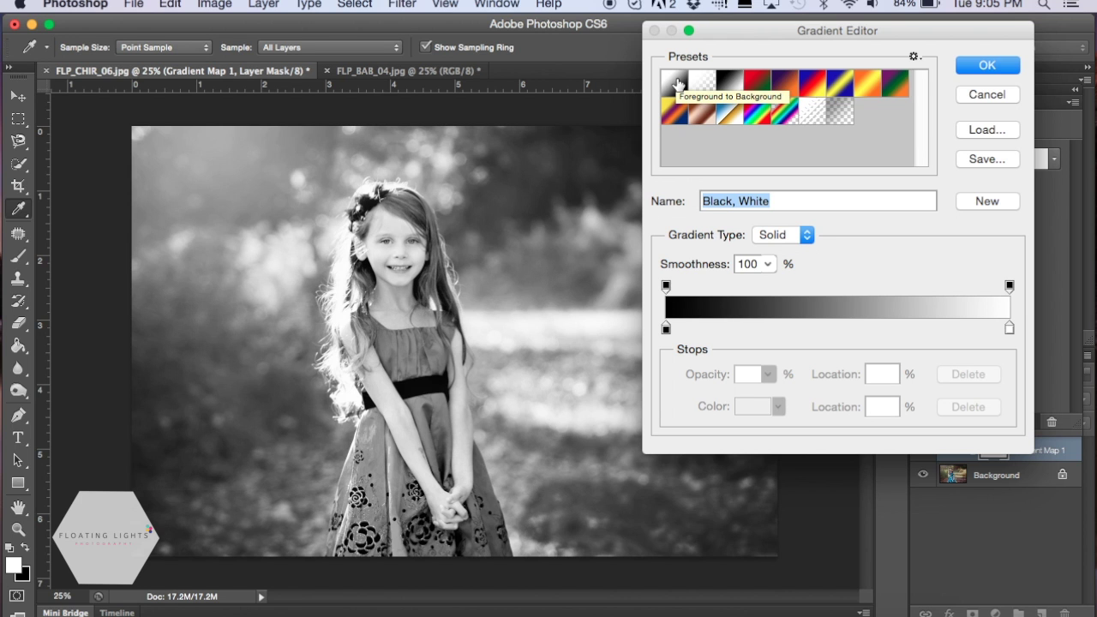
click(676, 83)
click(982, 65)
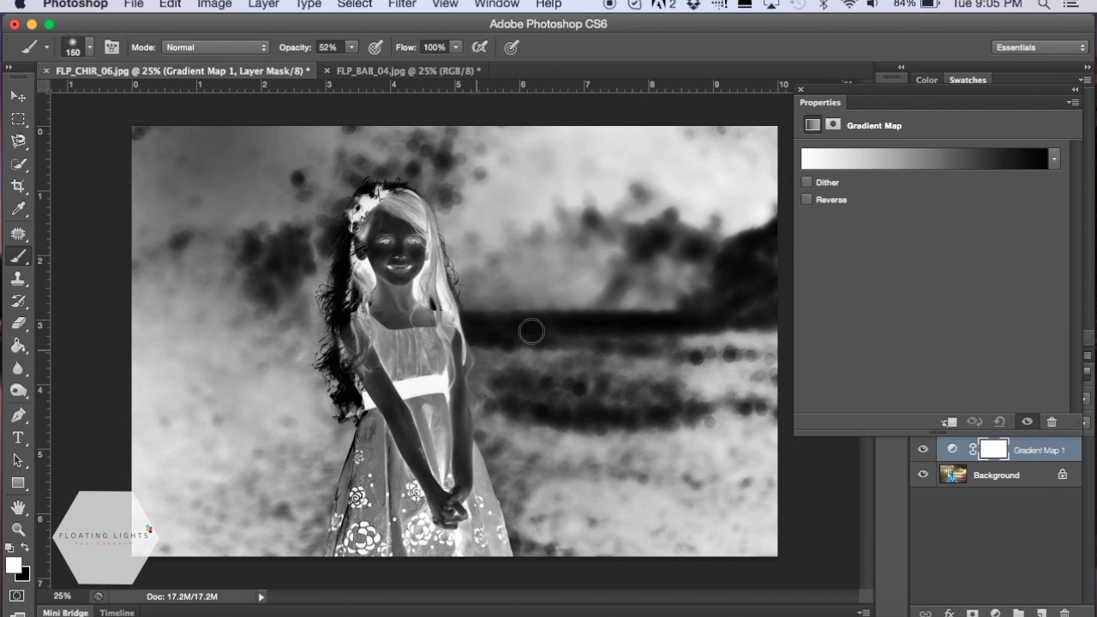
click(806, 199)
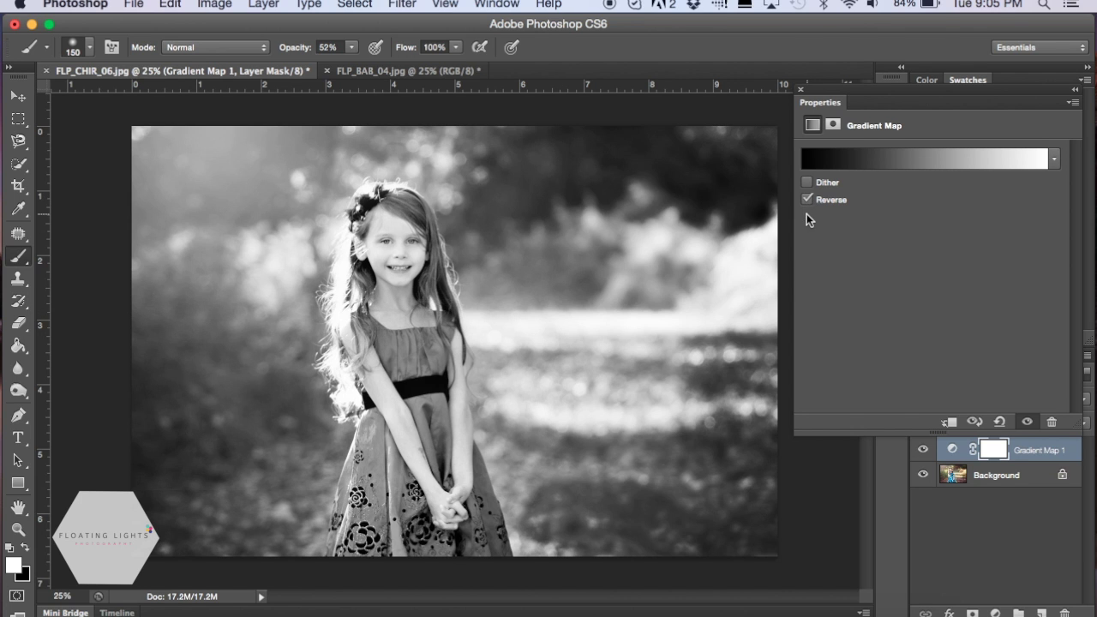
click(802, 90)
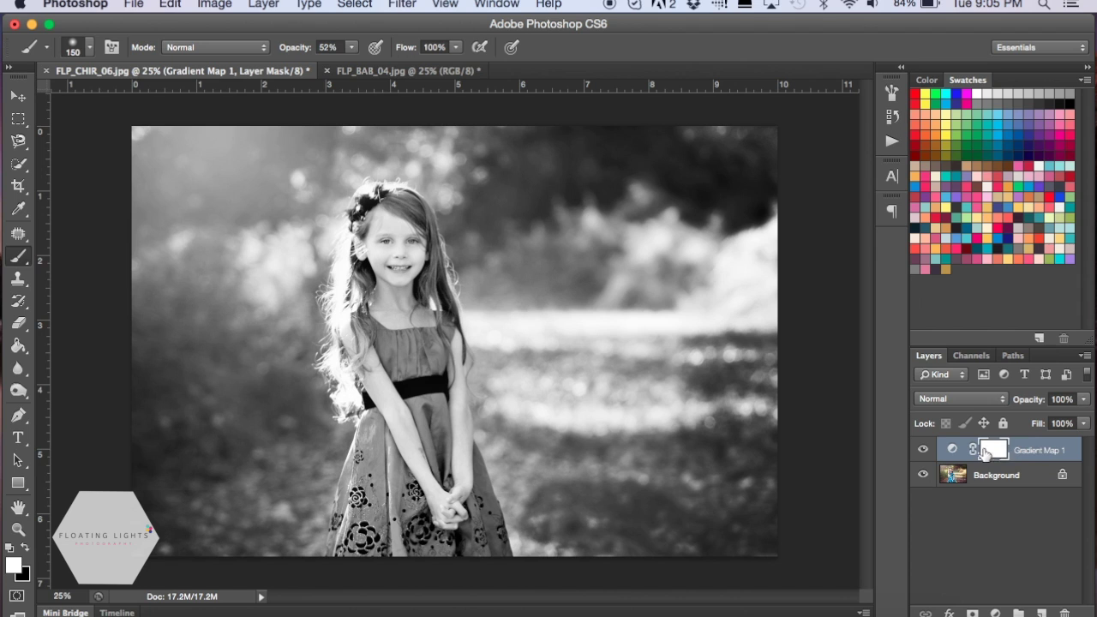
Step: Duplicate the Background layer and name the copy 'Diffuse'
click(1013, 482)
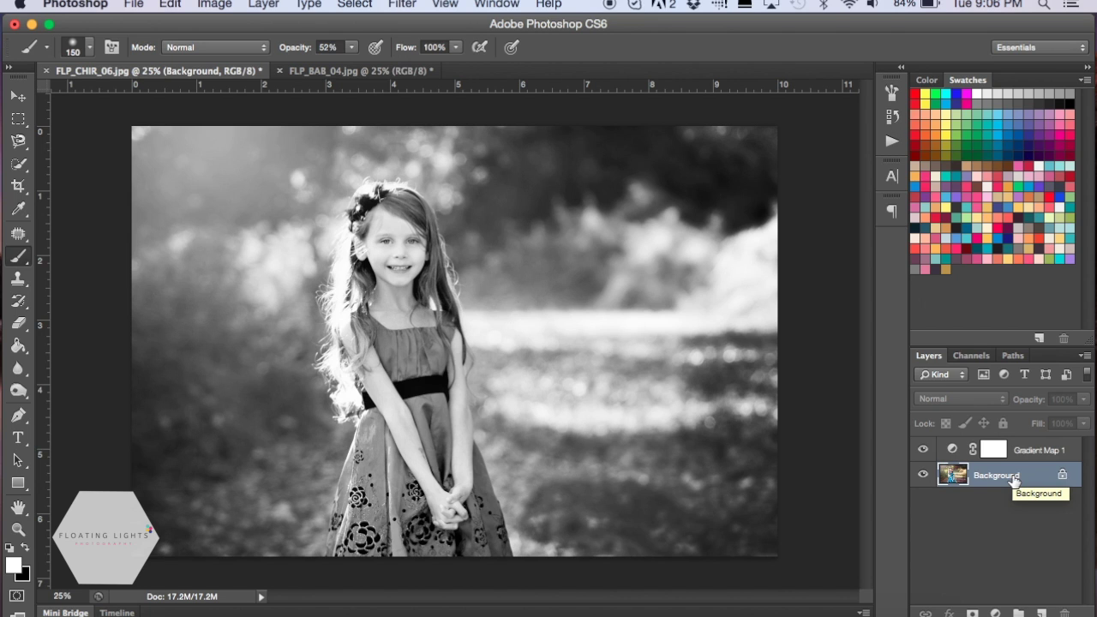
key(super+j)
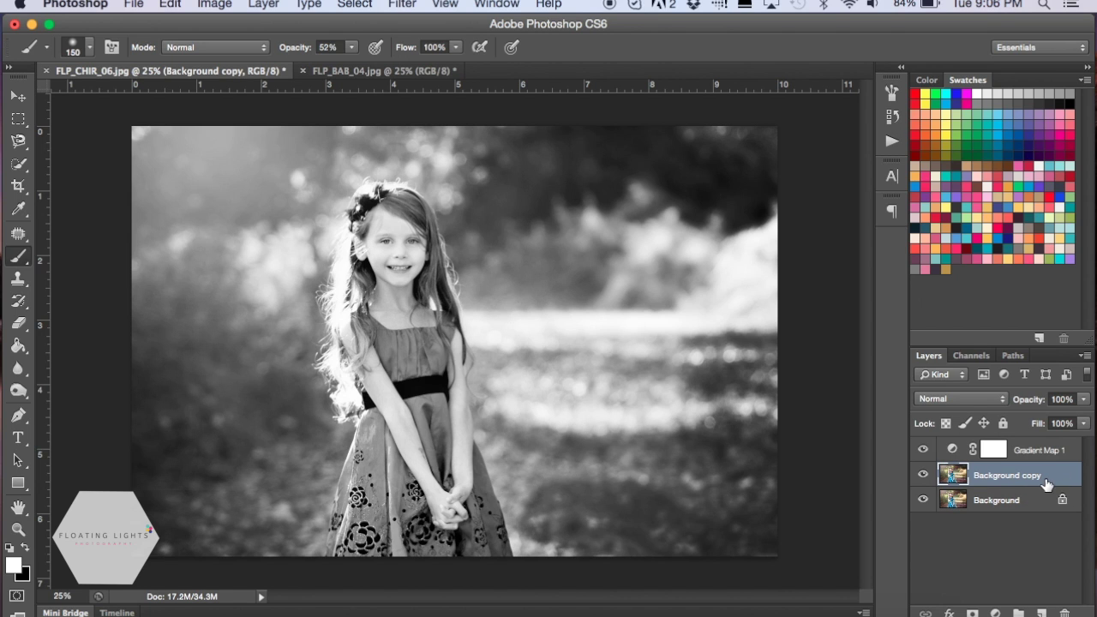
double_click(1014, 476)
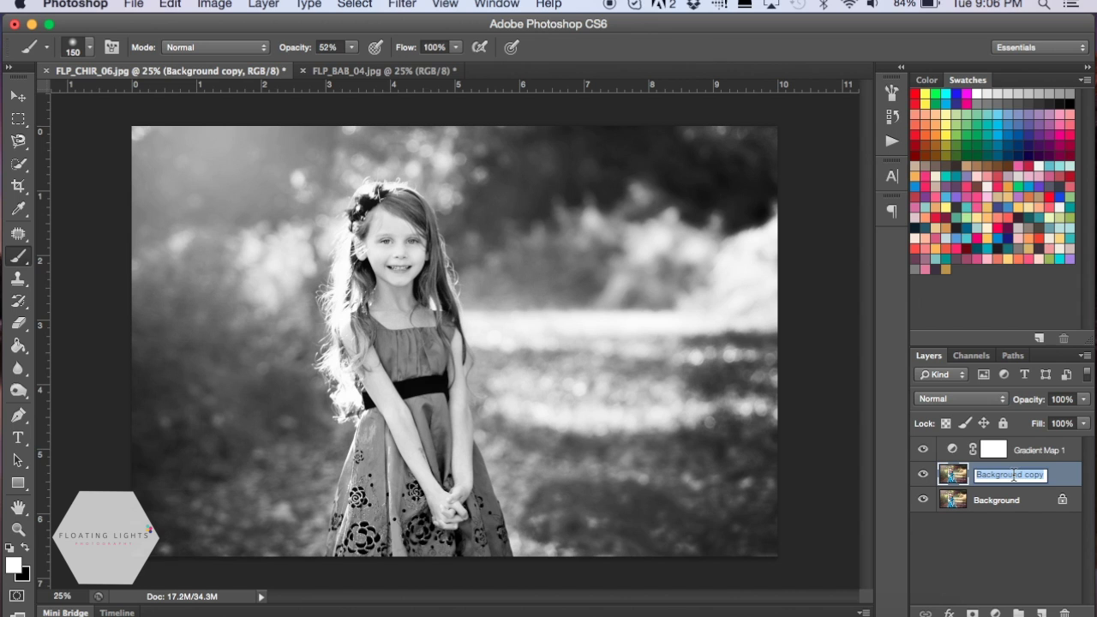
text(Diffuse)
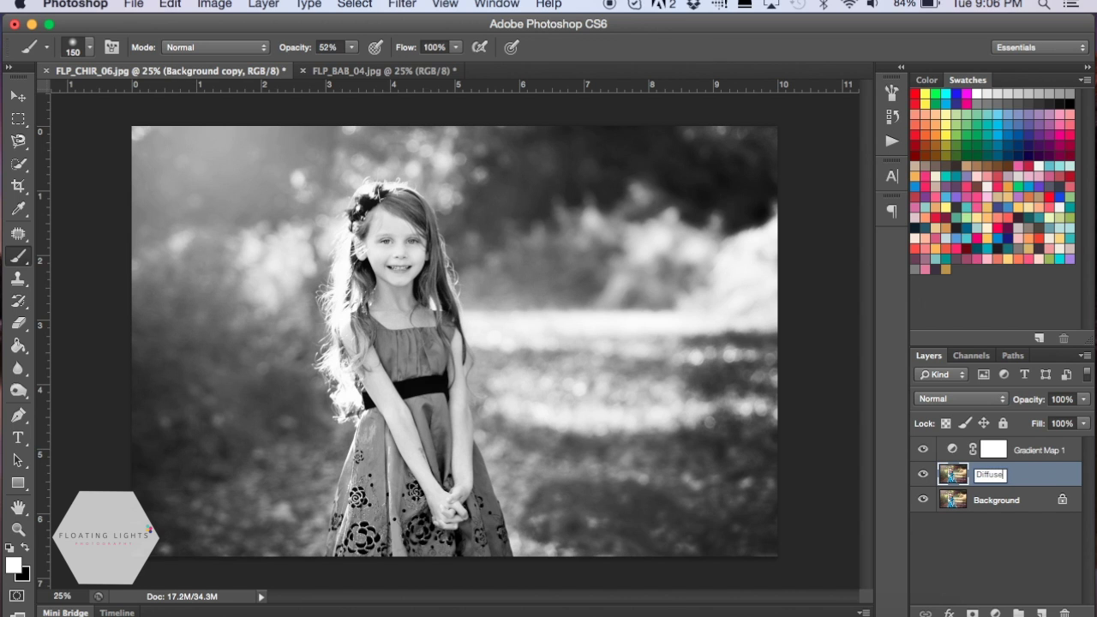
key(Return)
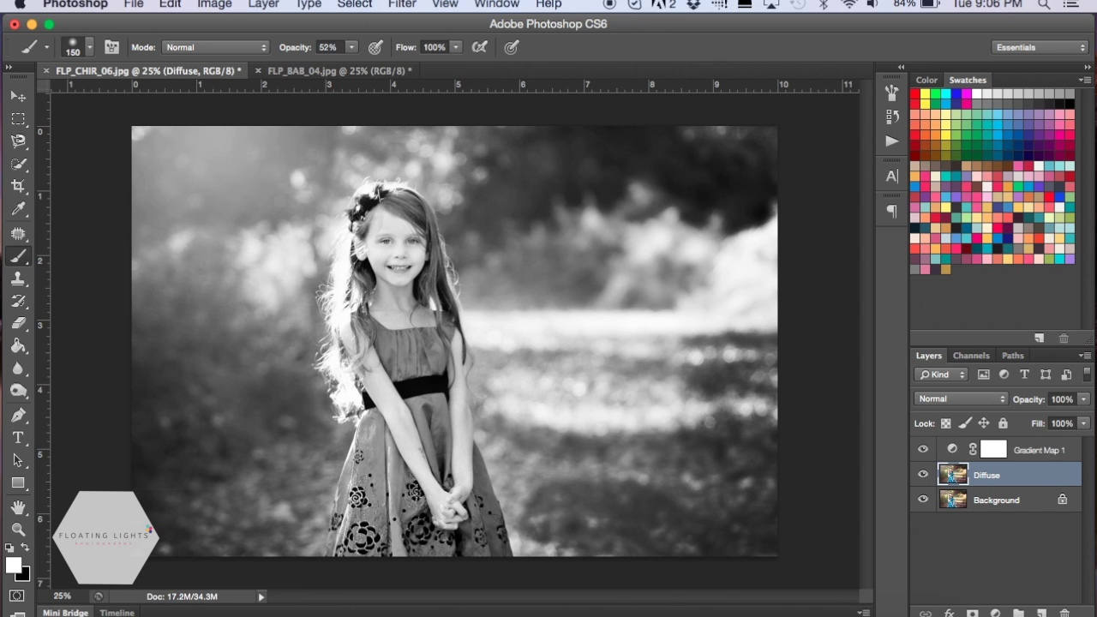
Step: Apply the Diffuse filter in Lighten Only mode to the Diffuse layer
click(403, 6)
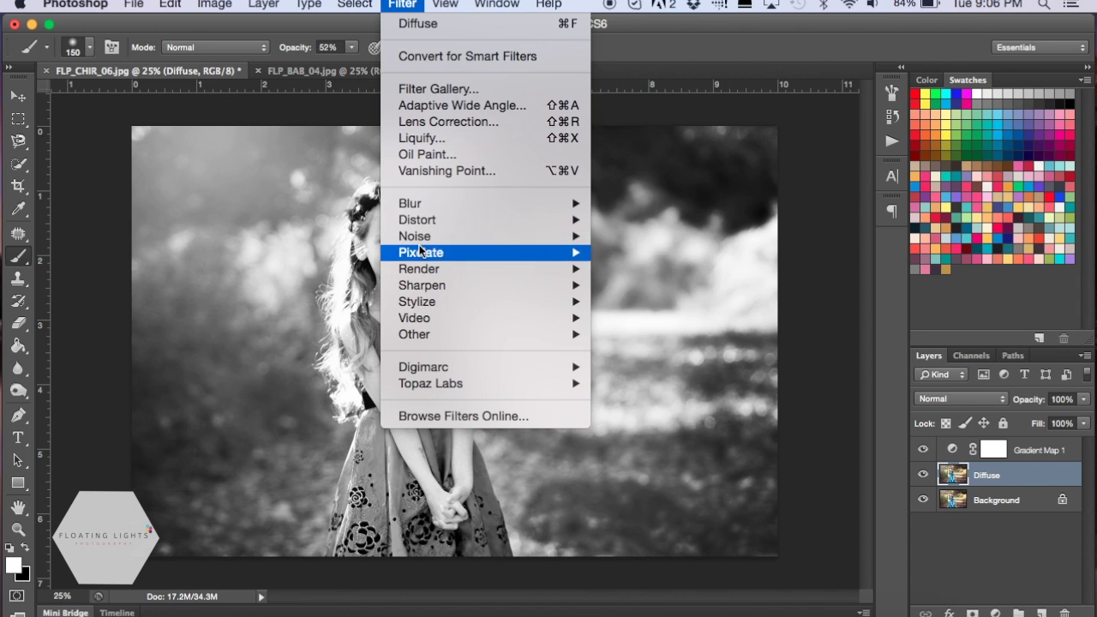
mouse_move(420, 308)
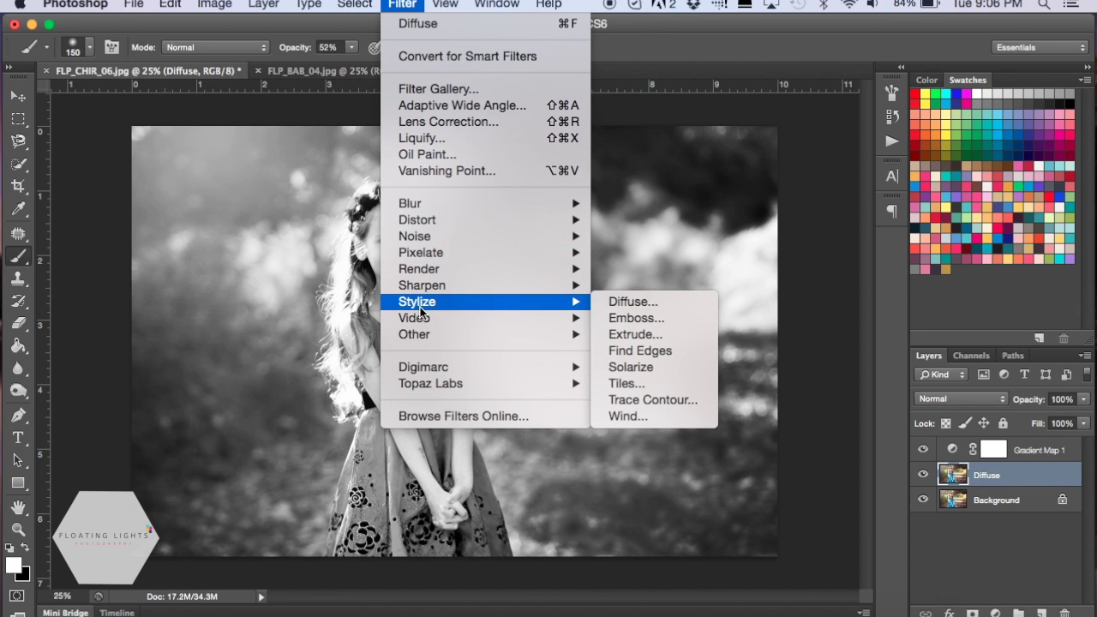
click(625, 302)
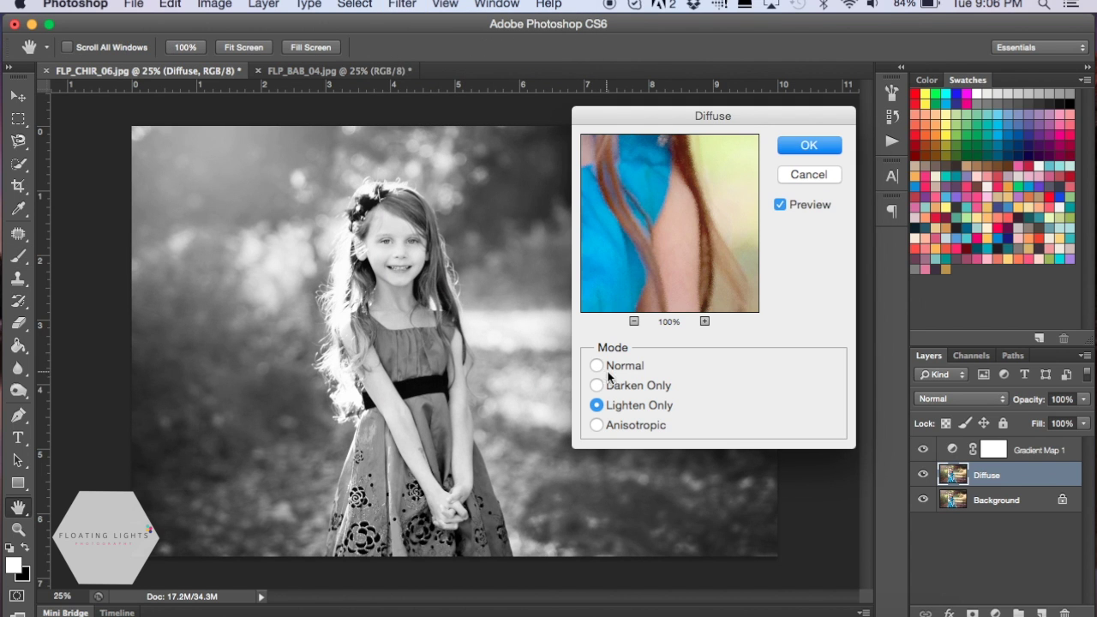
click(597, 366)
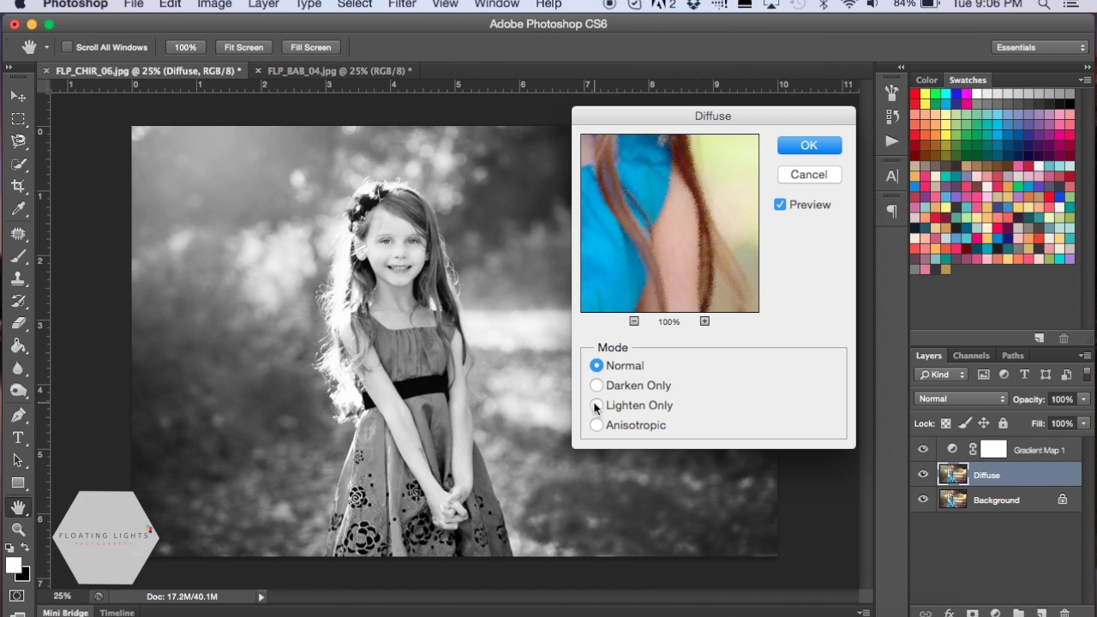
click(595, 406)
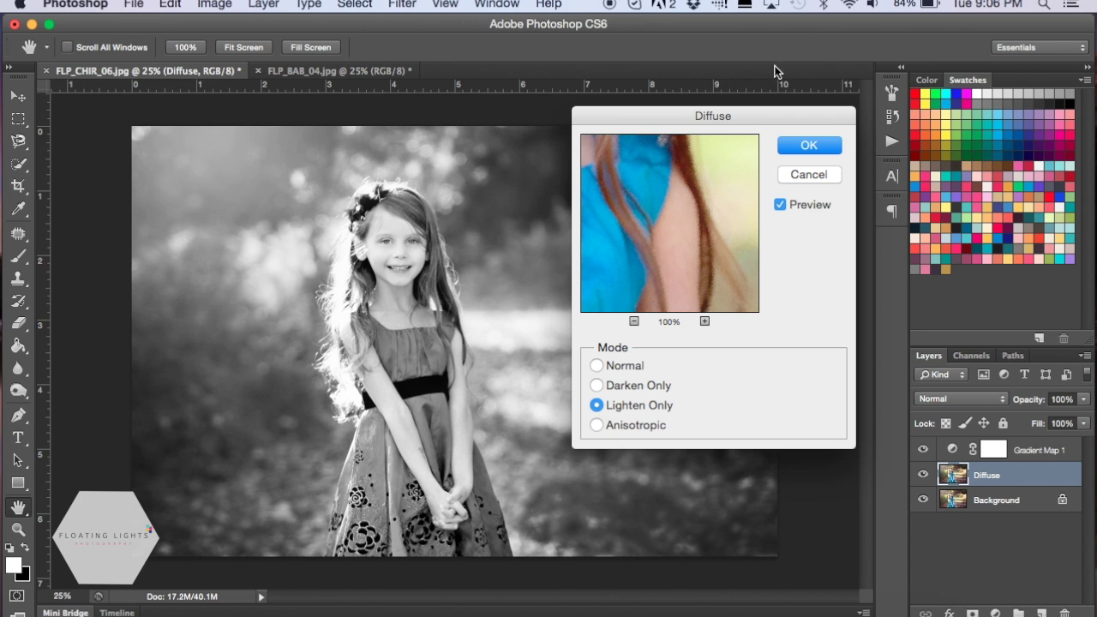
drag(659, 189, 706, 287)
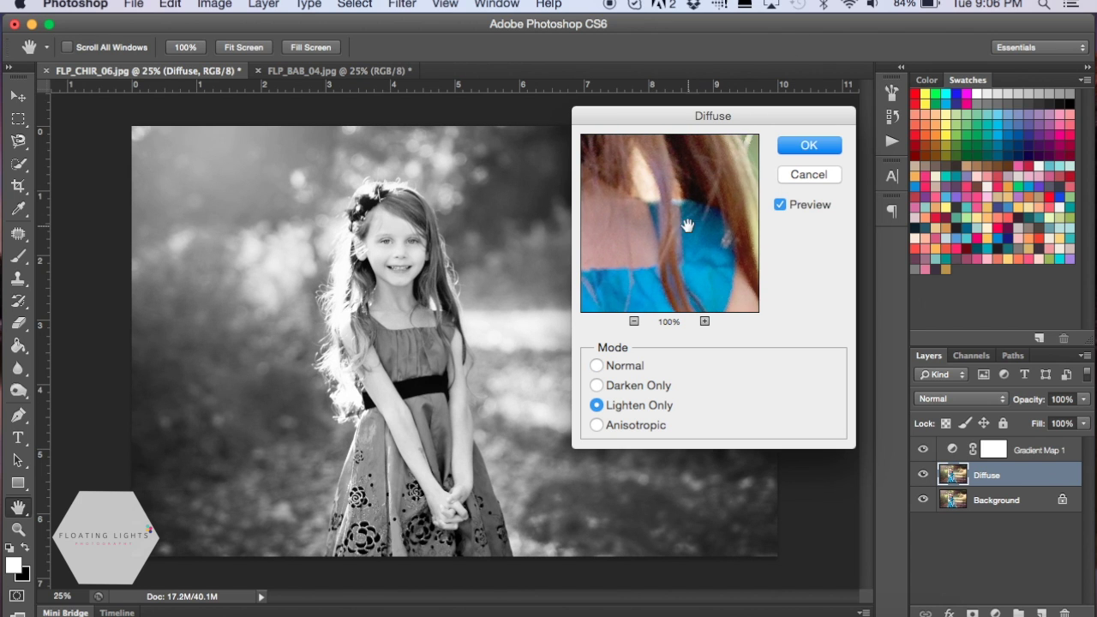
drag(666, 184, 612, 257)
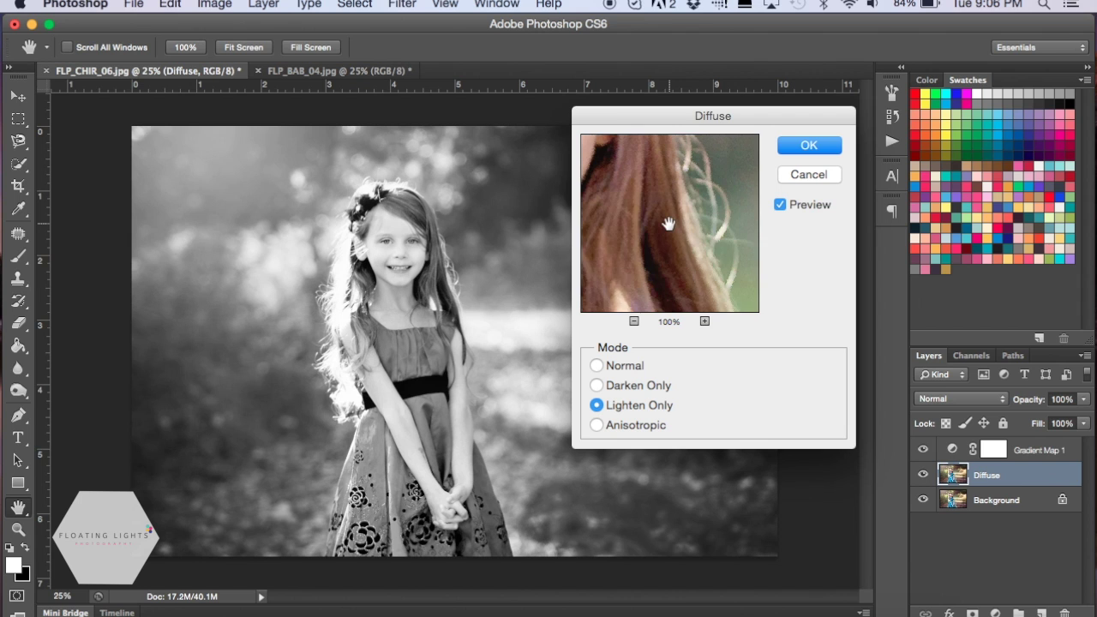
drag(666, 220, 668, 308)
drag(663, 252, 796, 249)
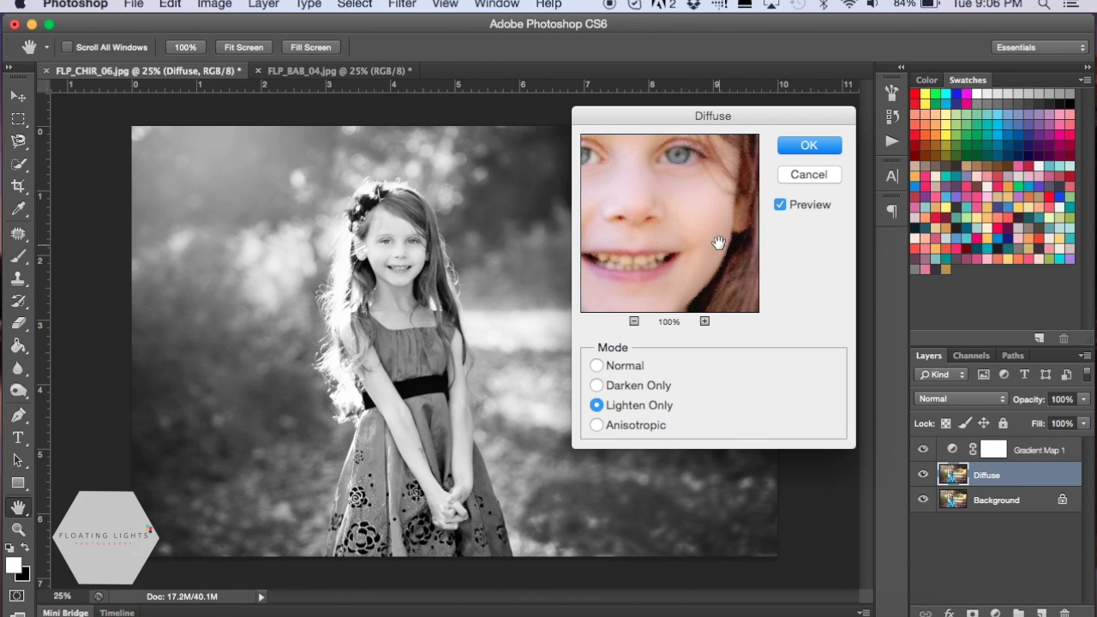
drag(717, 246, 652, 271)
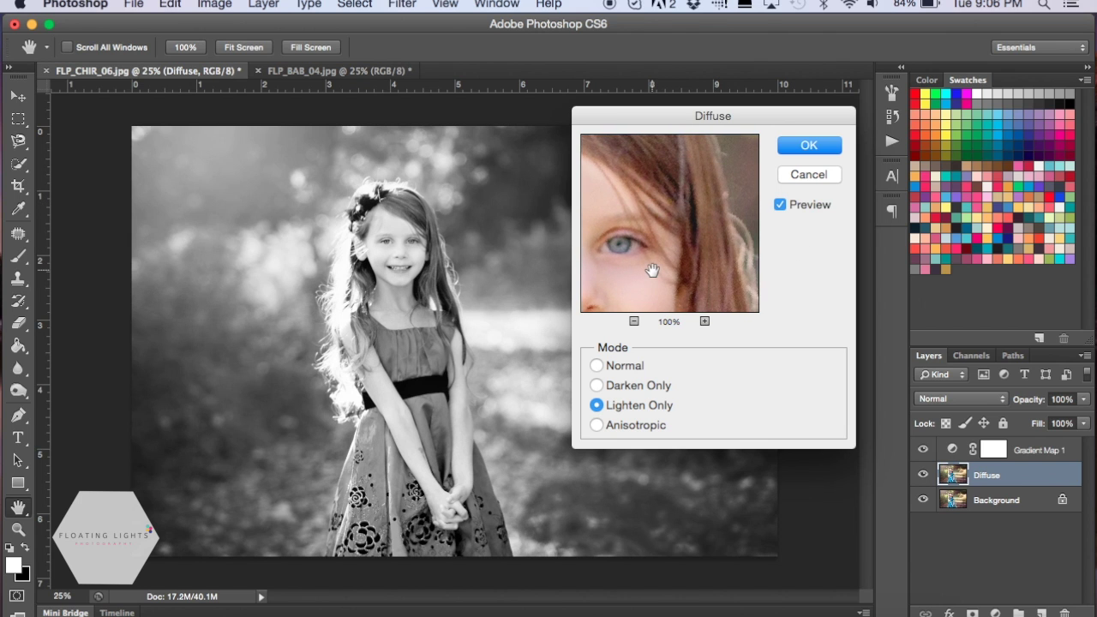
click(518, 264)
click(537, 236)
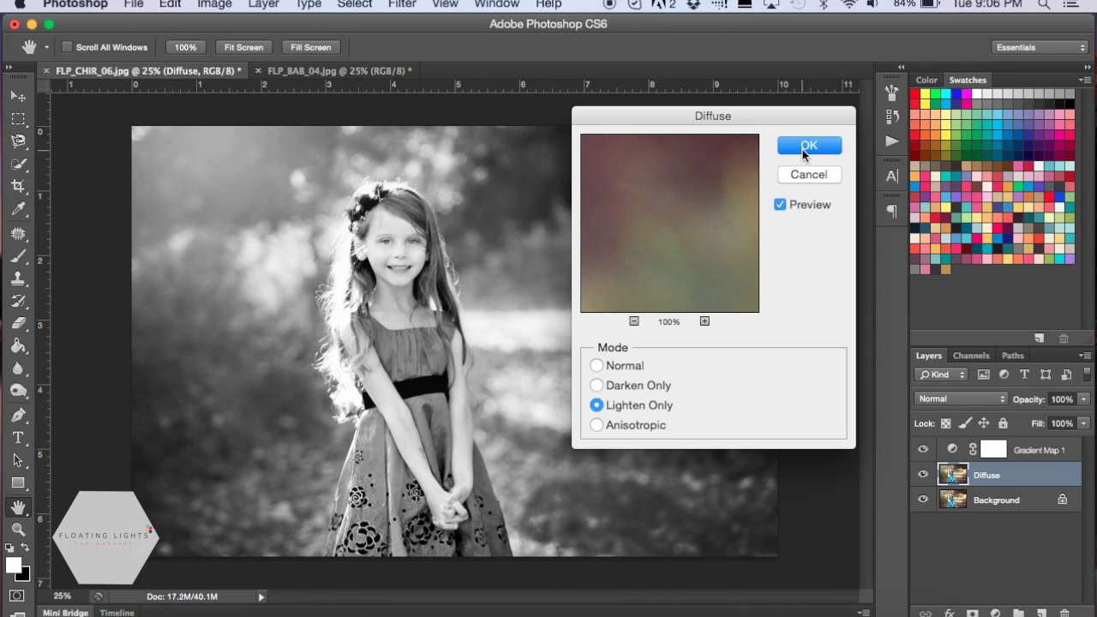
click(806, 147)
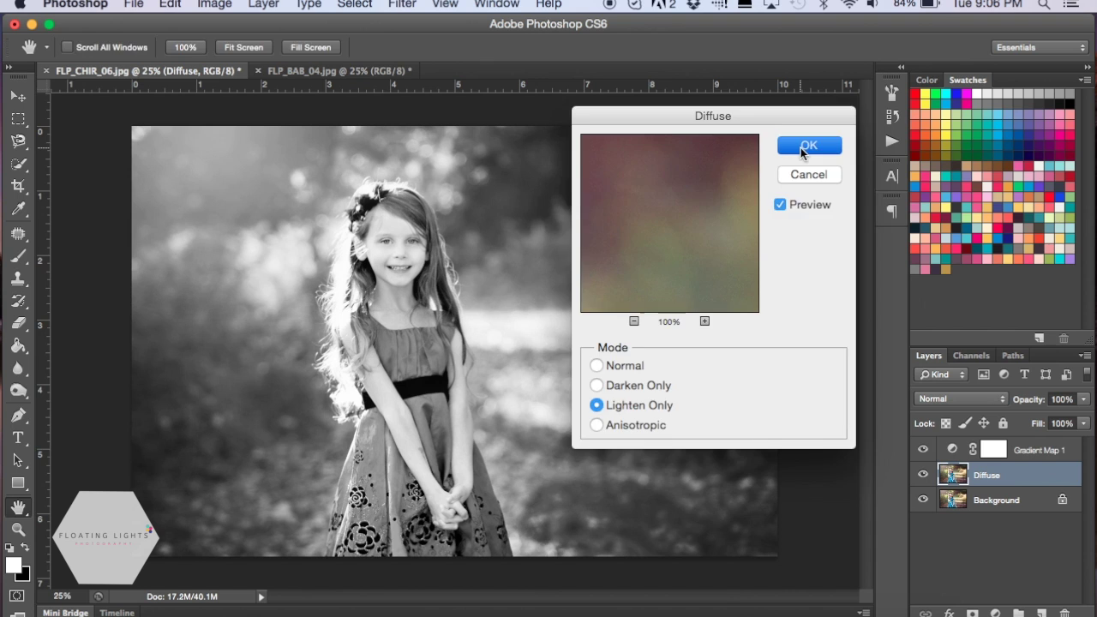
Step: Set the Diffuse layer's blend mode to Screen
key(b)
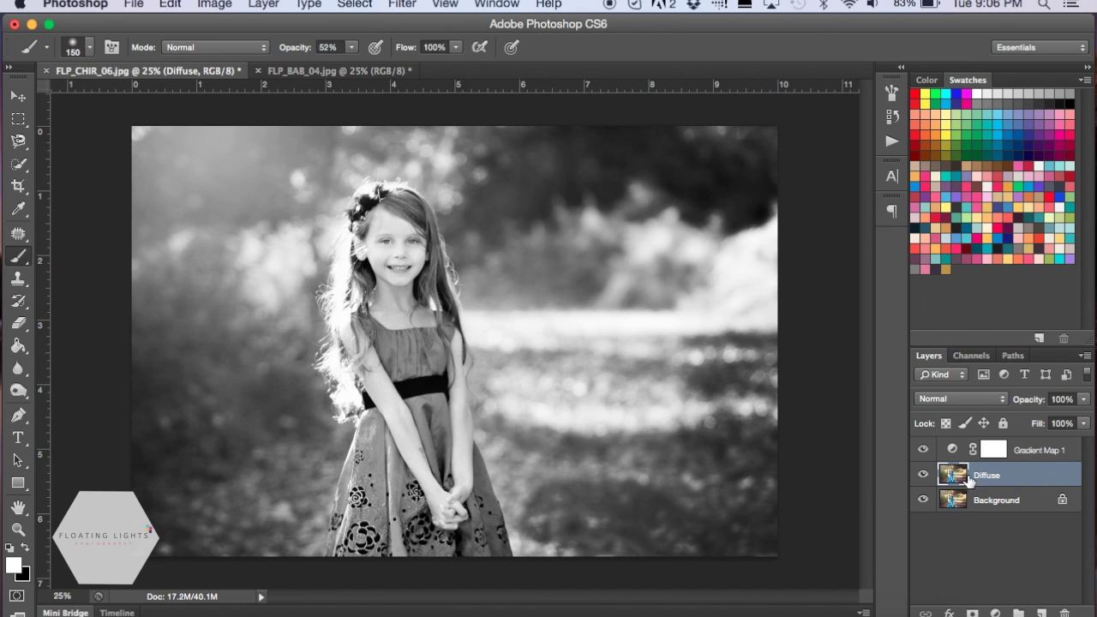
click(952, 399)
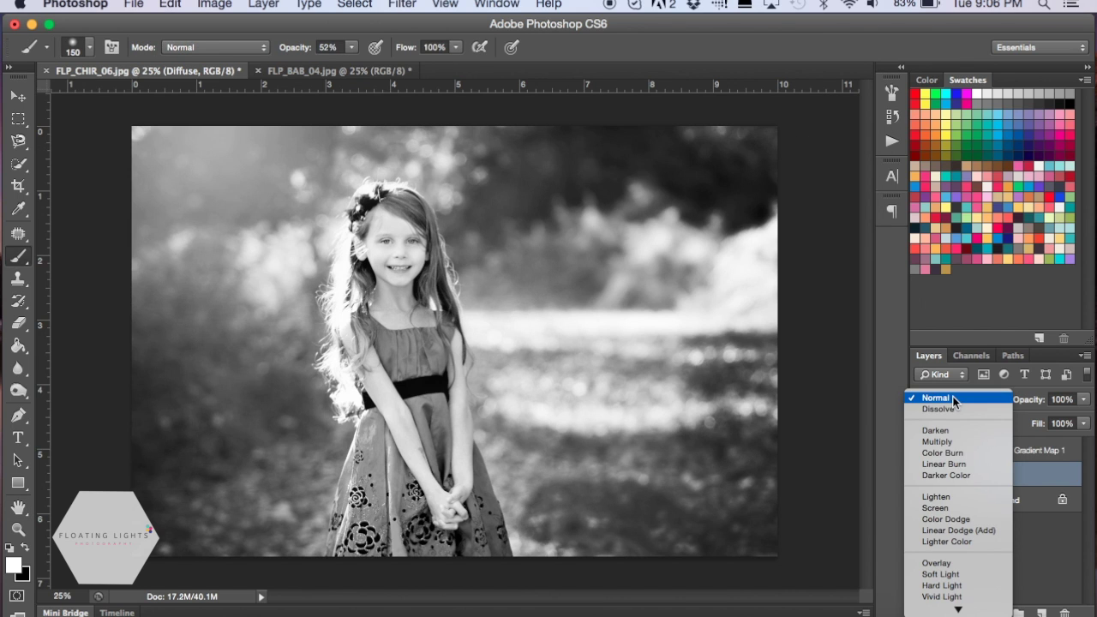
click(946, 512)
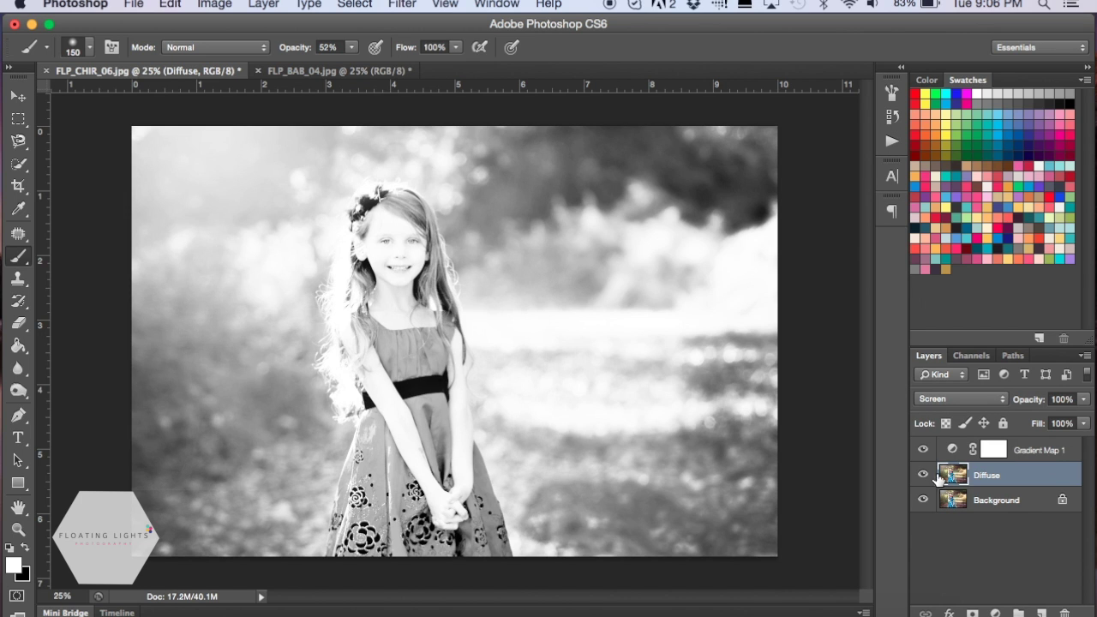
Step: Duplicate the Background layer and move the copy to the top of the stack
click(1020, 508)
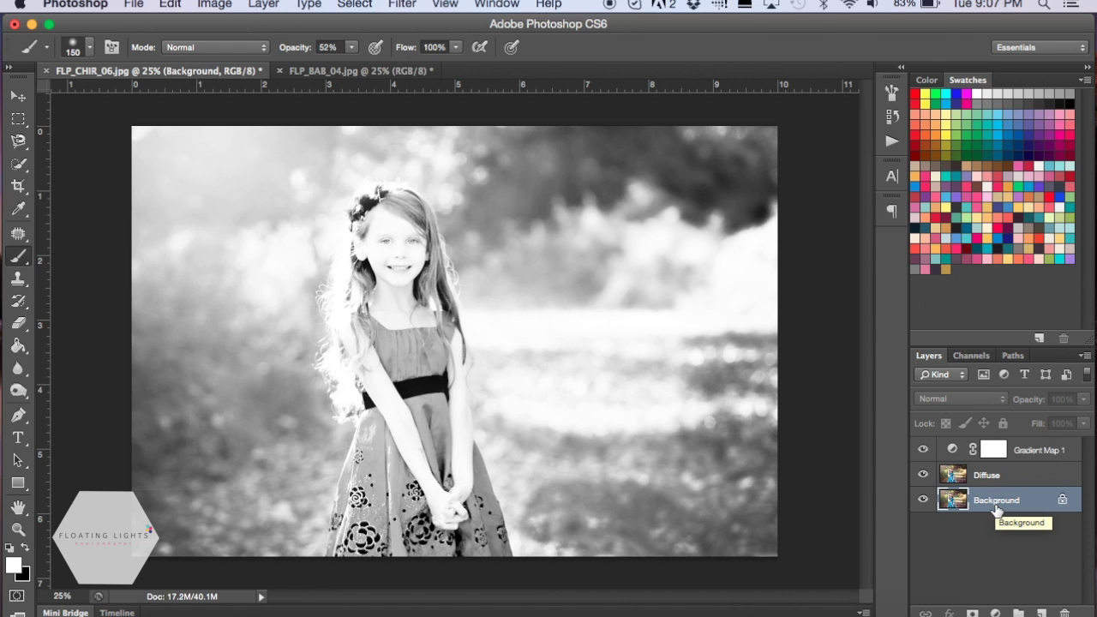
key(super+j)
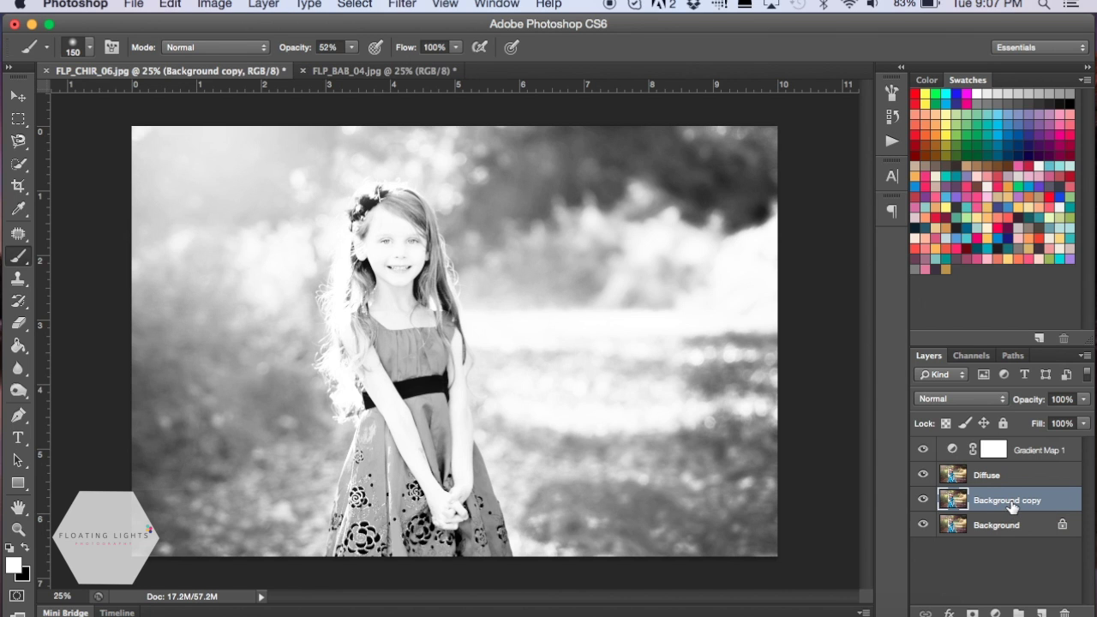
drag(1012, 507, 988, 437)
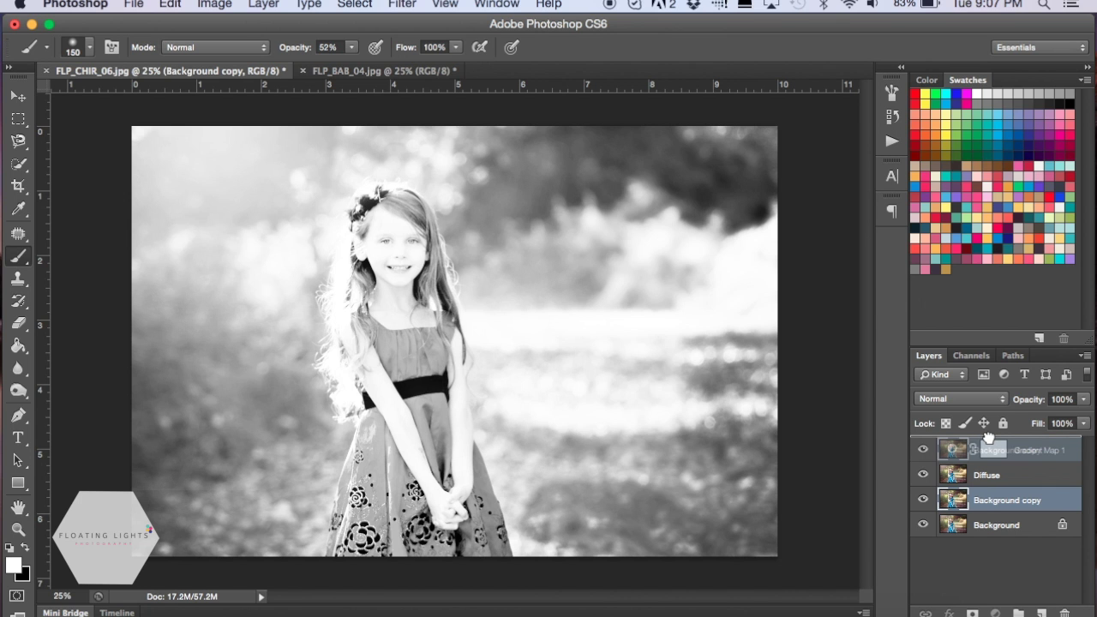
drag(987, 437, 991, 445)
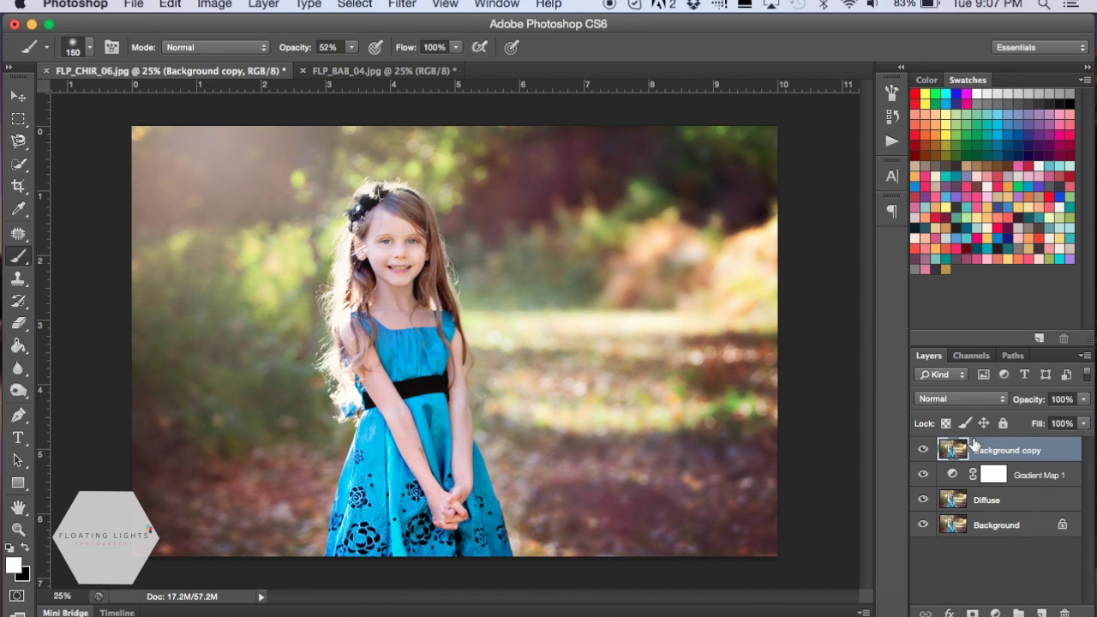
Step: Set Background copy to Soft Light at about 43% opacity
click(961, 399)
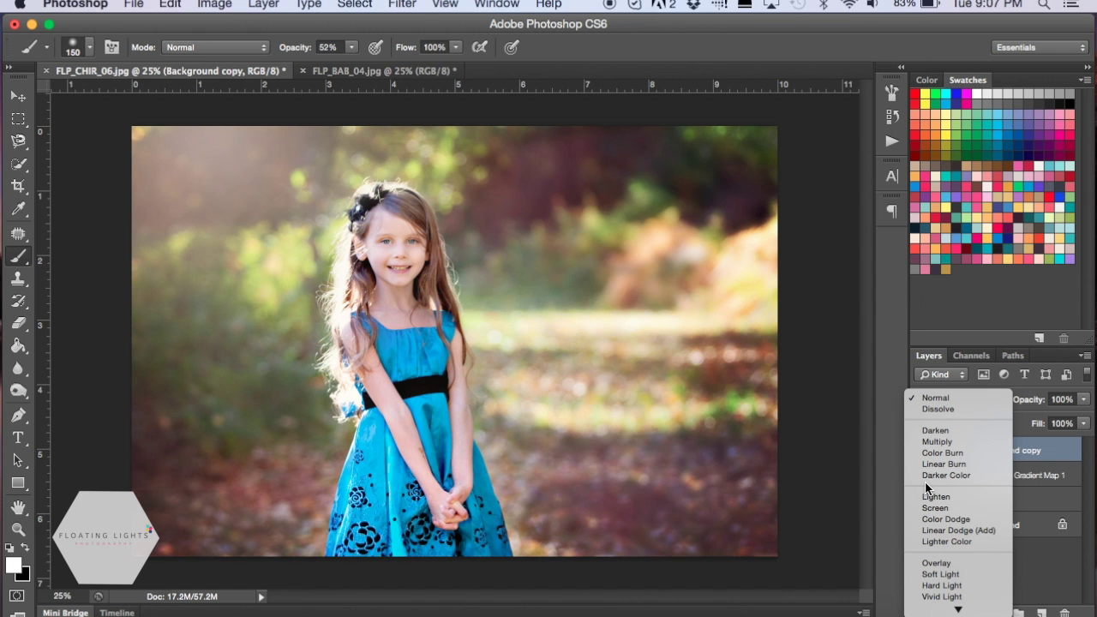
click(932, 581)
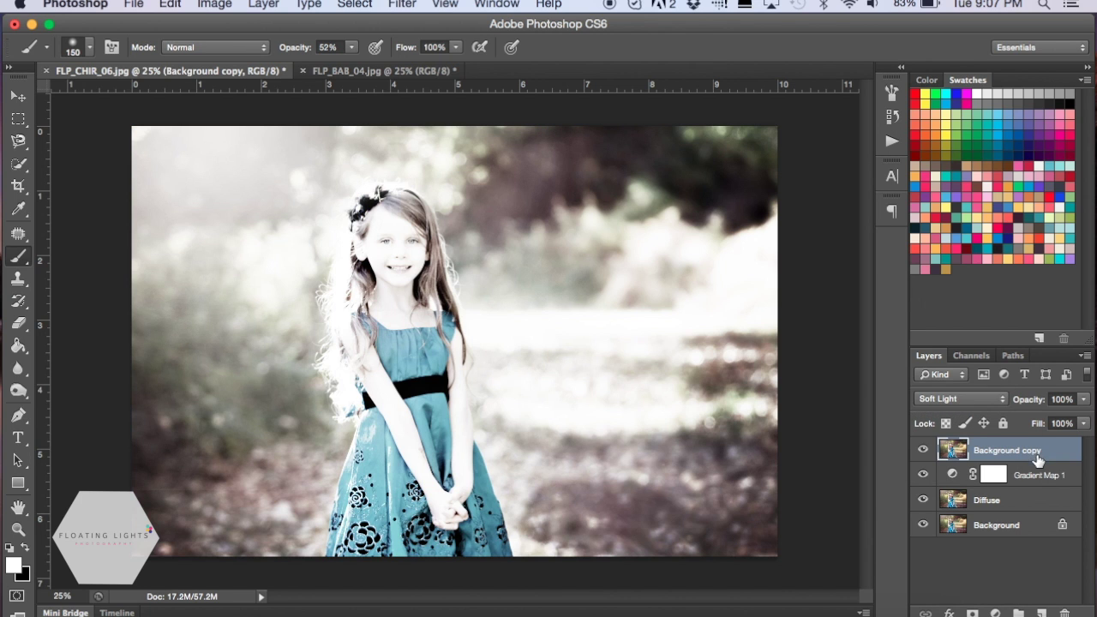
click(1083, 400)
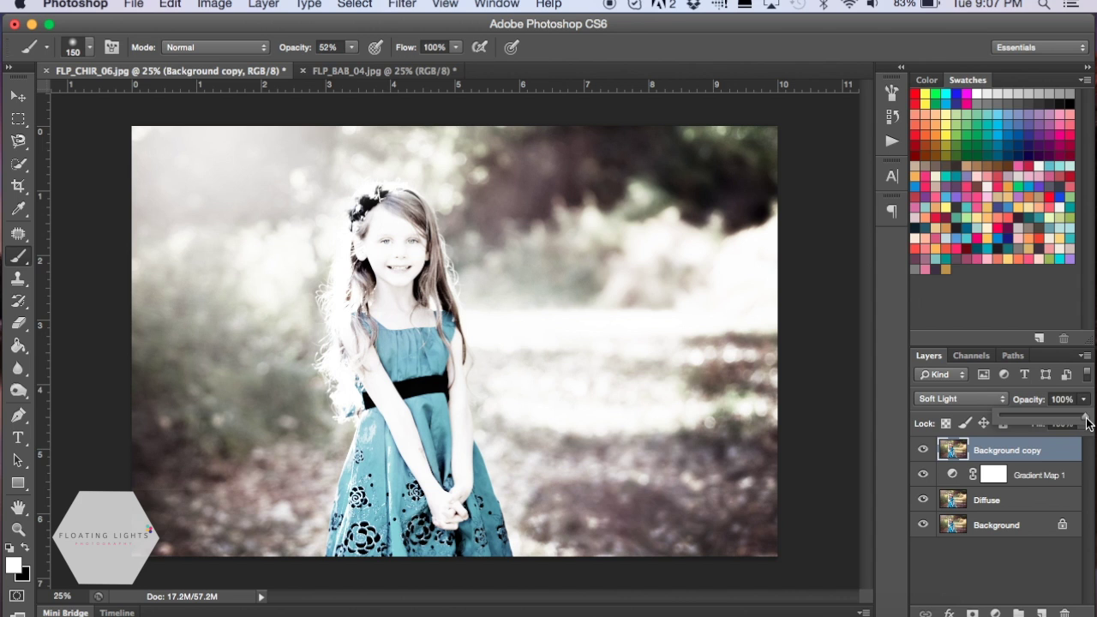
drag(1085, 419, 1027, 415)
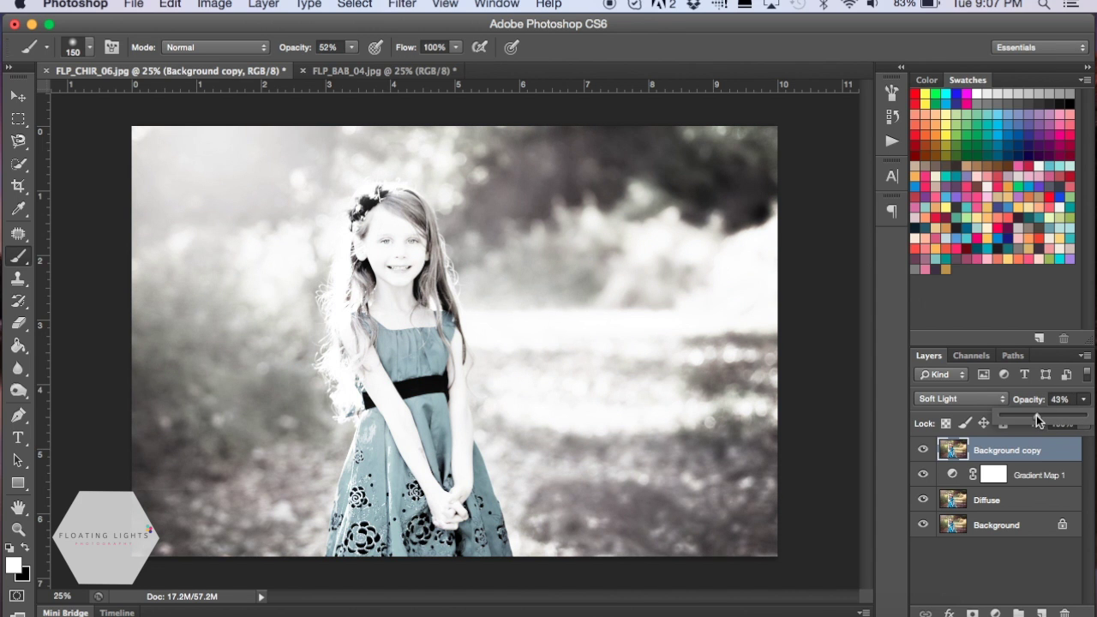
Step: Select the Gradient Map 1 mask and toggle the gradient map off and on to compare
click(1003, 535)
click(1003, 535)
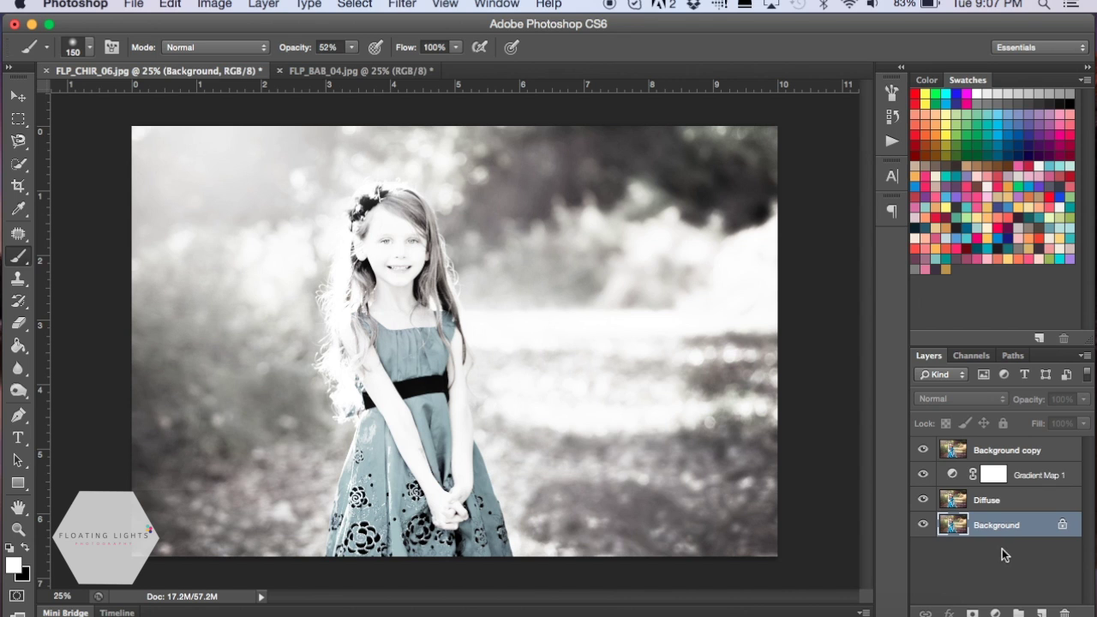
click(994, 476)
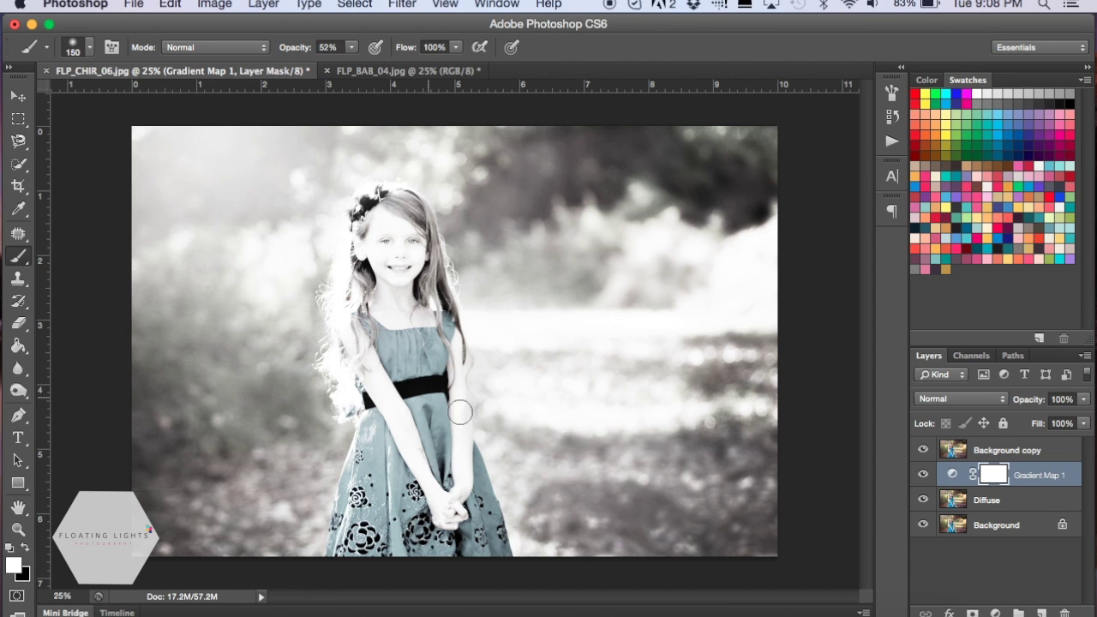
click(923, 475)
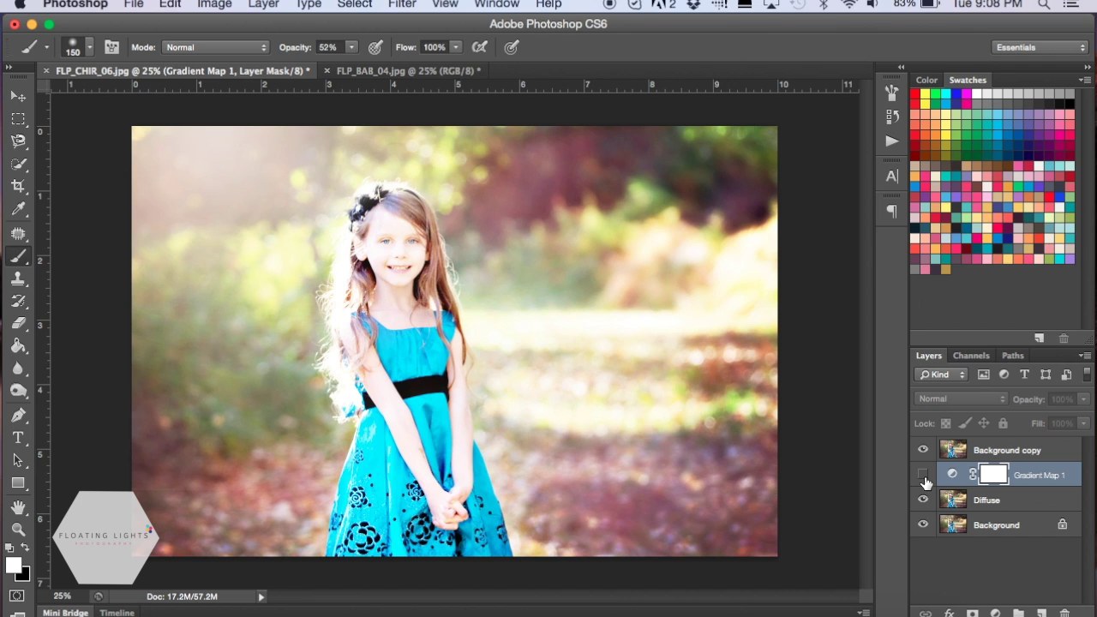
click(923, 477)
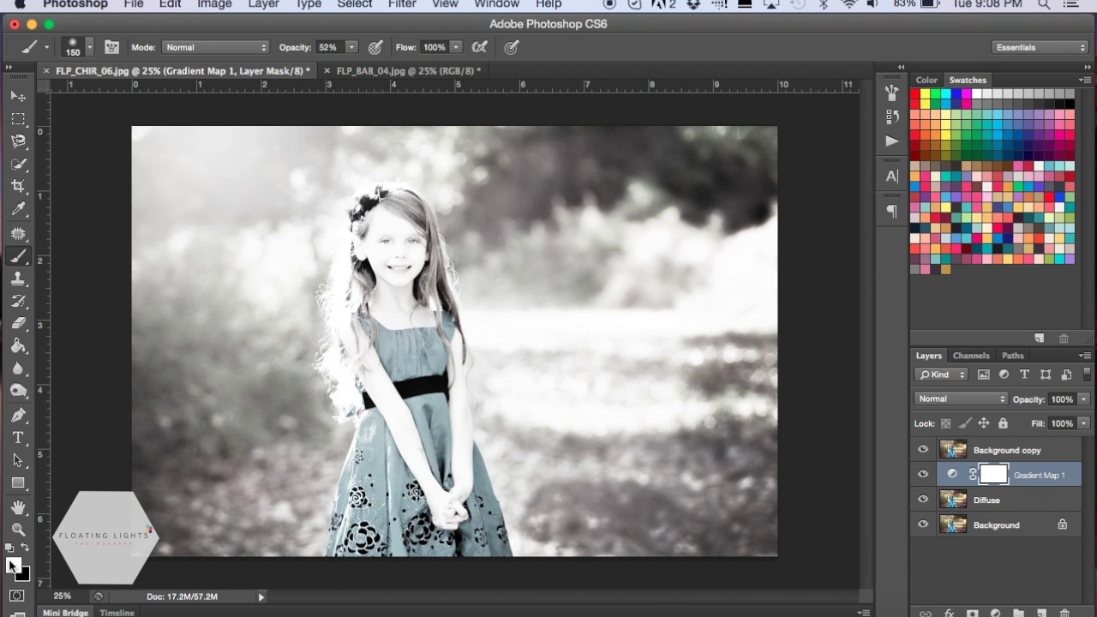
Step: Paint black at 83% brush opacity over the girl's lips and dress on the Gradient Map 1 mask
key(x)
click(348, 46)
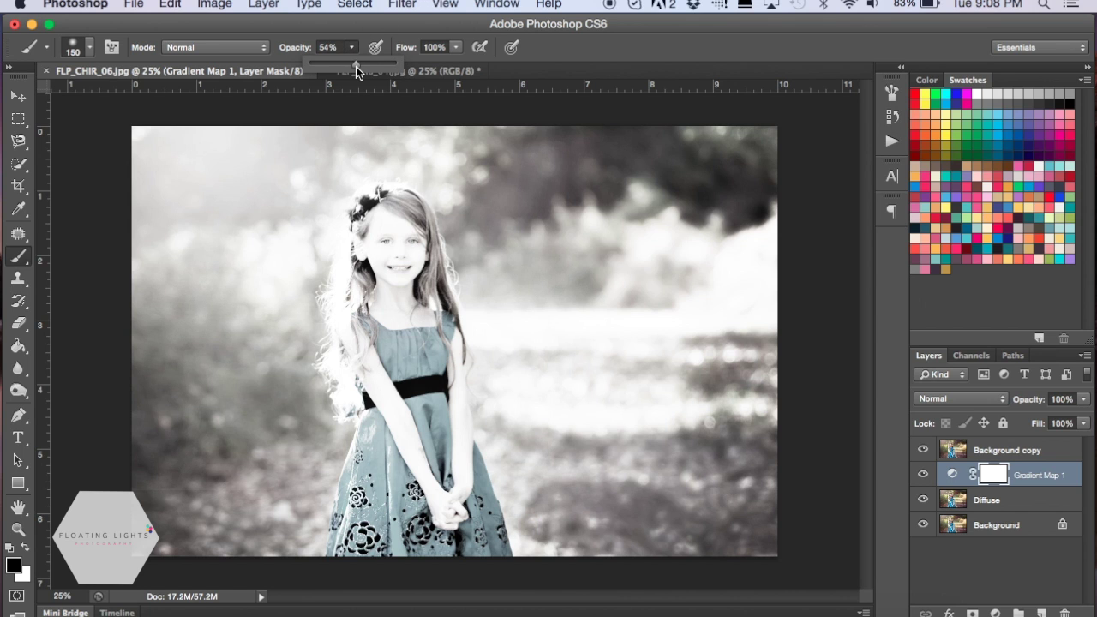
drag(356, 66, 378, 66)
mouse_move(390, 305)
mouse_down()
mouse_move(385, 223)
mouse_move(409, 246)
mouse_move(363, 251)
mouse_move(389, 213)
mouse_move(391, 268)
mouse_move(386, 213)
mouse_move(382, 259)
mouse_up()
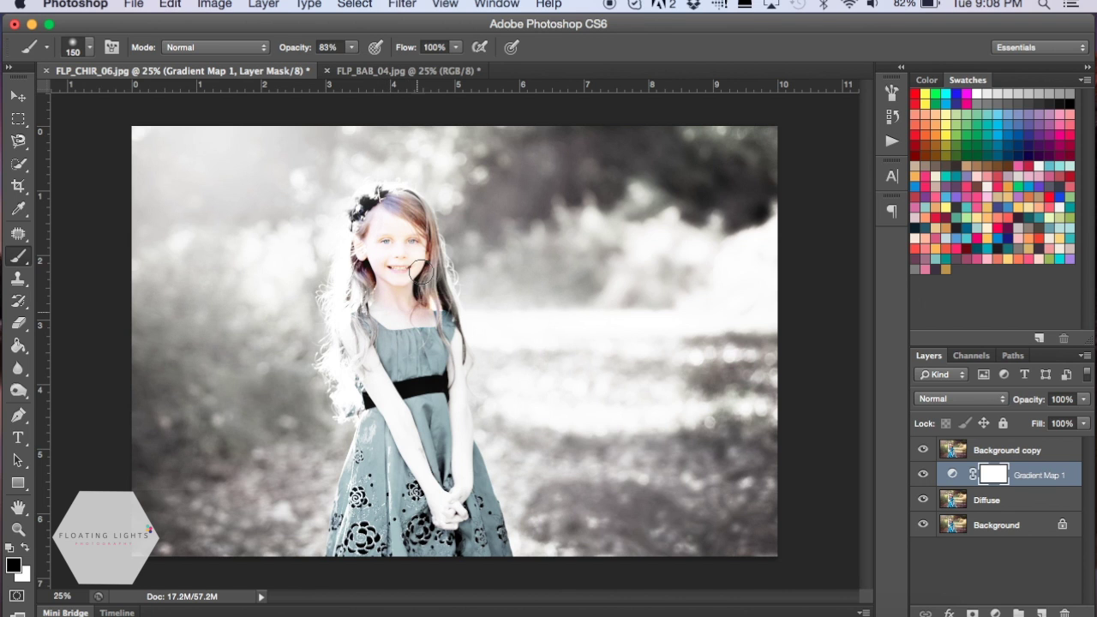
mouse_move(420, 273)
mouse_down()
mouse_move(439, 402)
mouse_move(403, 411)
mouse_move(370, 307)
mouse_move(344, 359)
mouse_move(354, 346)
mouse_move(377, 518)
mouse_move(492, 549)
mouse_up()
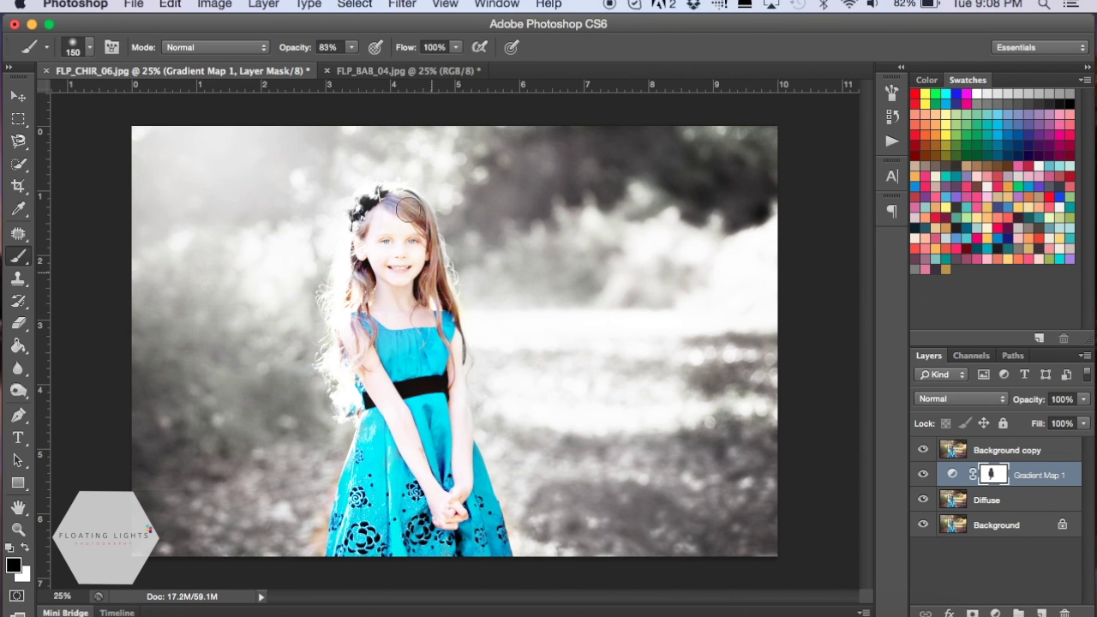
key(x)
key(bracketleft)
key(bracketleft)
key(bracketleft)
Step: Load the Gradient Map 1 mask as a selection and add it as a mask on the Diffuse layer
key(x)
super+click(994, 475)
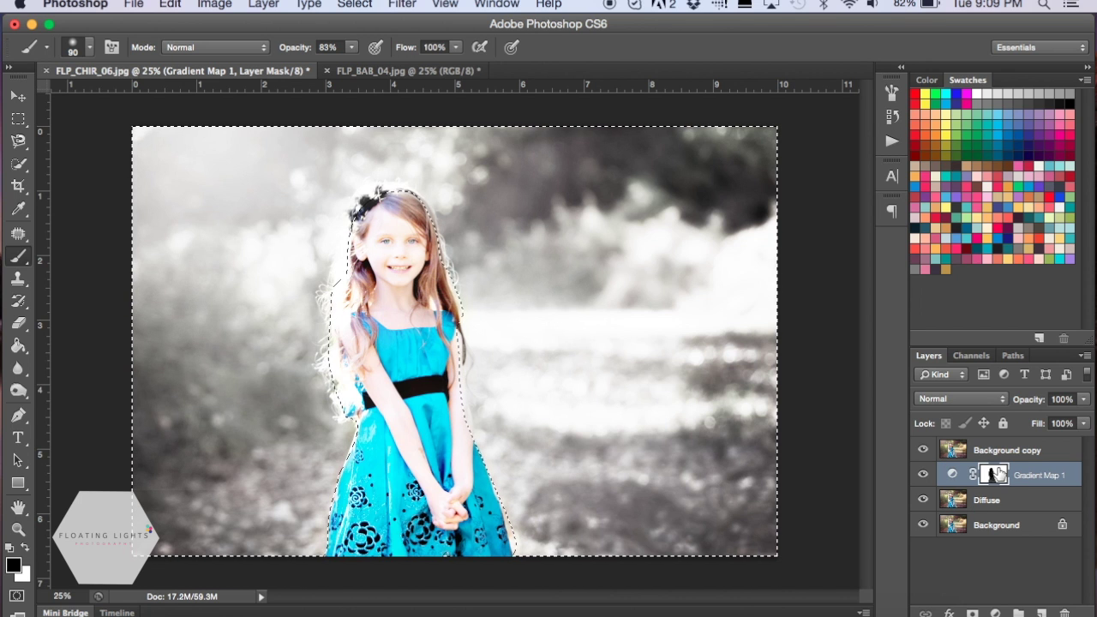
click(989, 502)
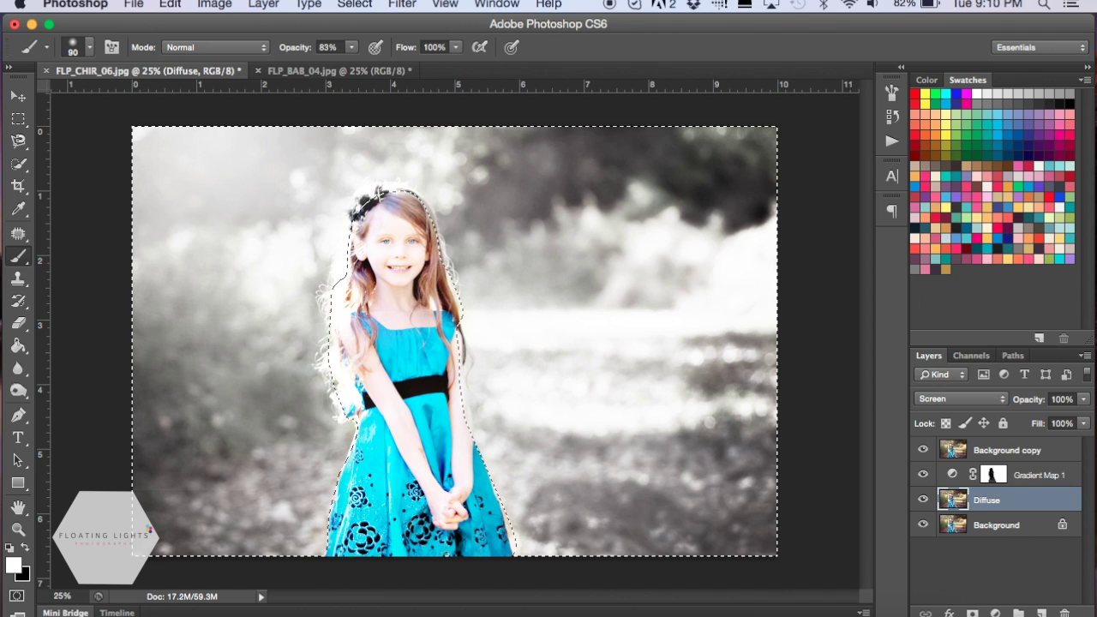
click(972, 613)
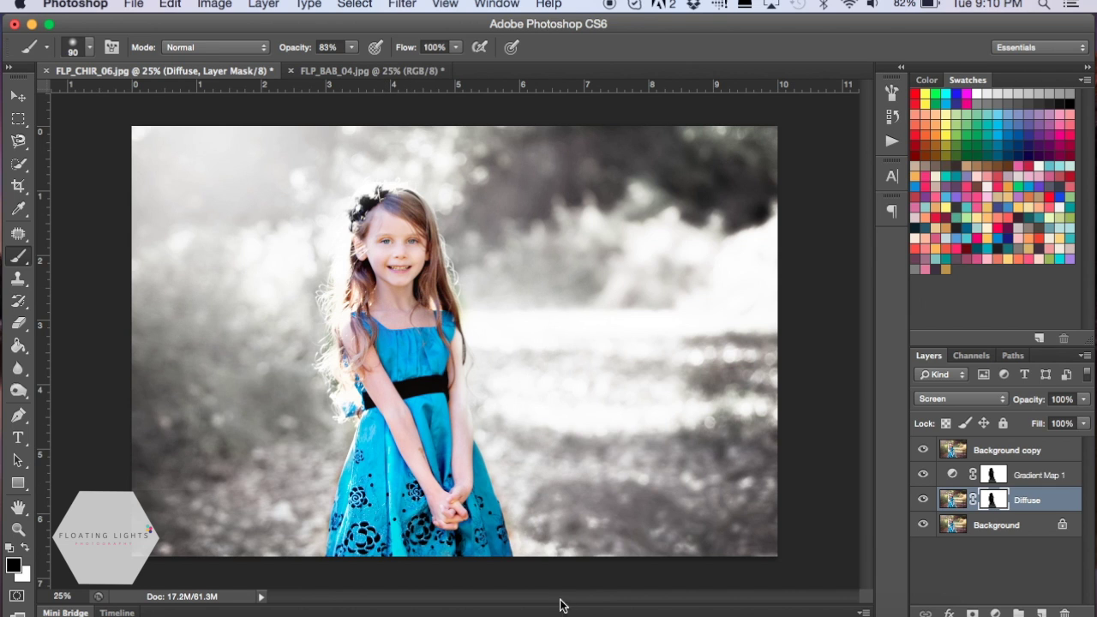
click(1028, 454)
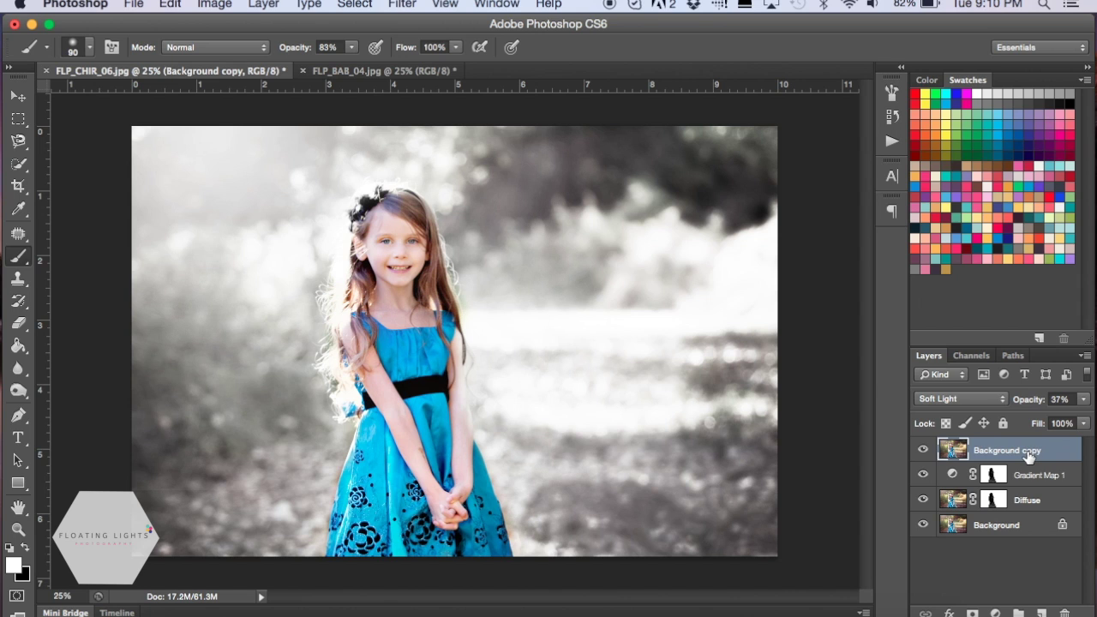
Step: Add a Photo Filter layer using Cooling Filter (80) and lower its opacity to 39%
click(998, 611)
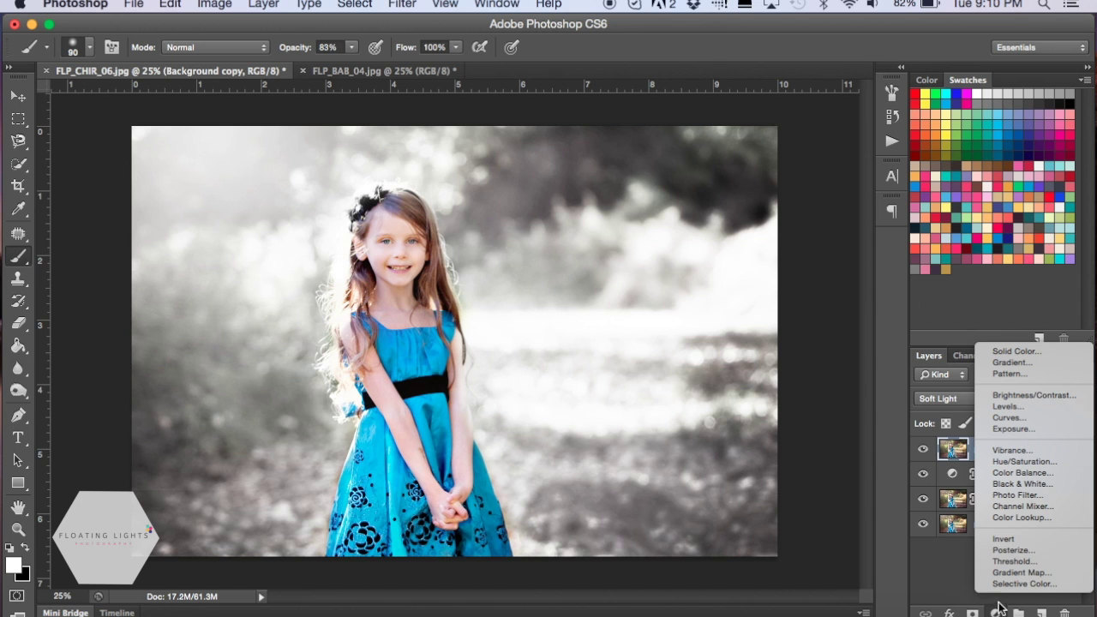
click(1014, 495)
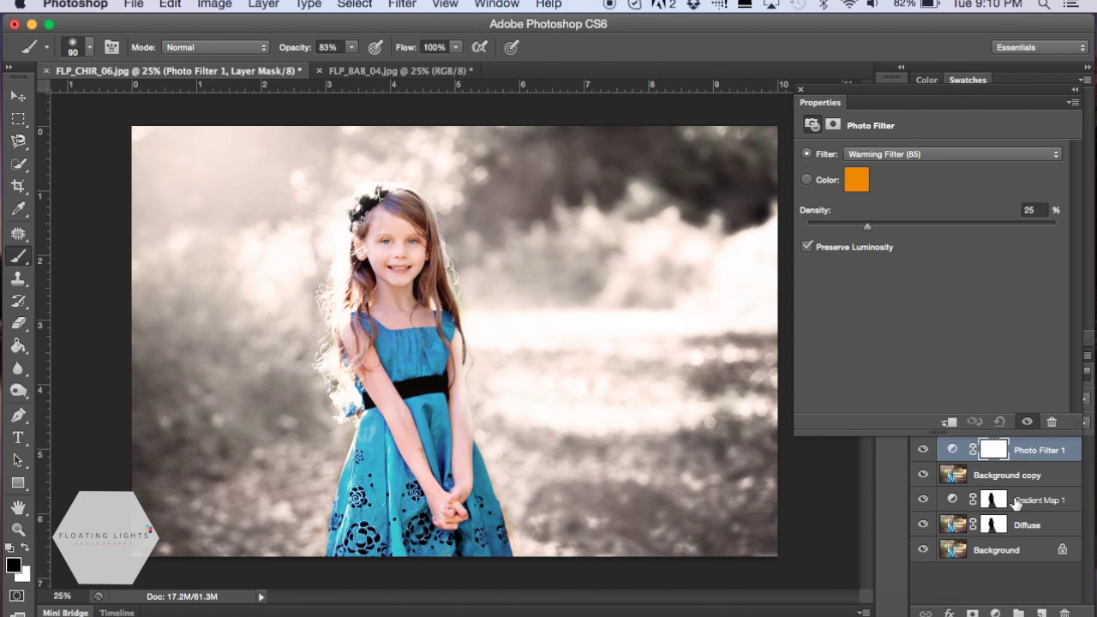
click(887, 154)
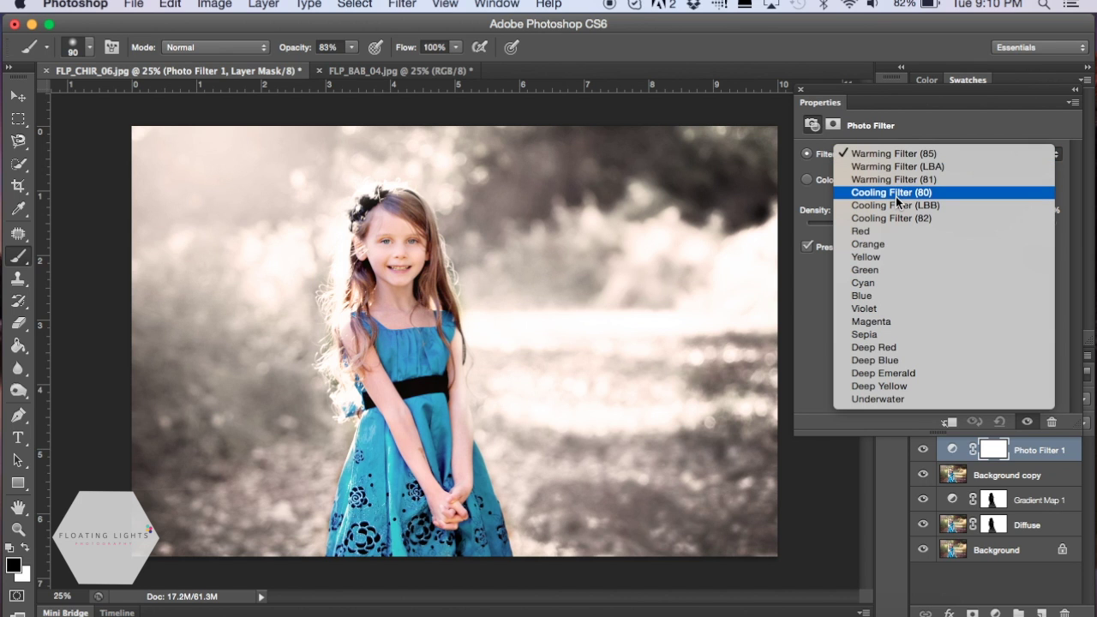
click(896, 194)
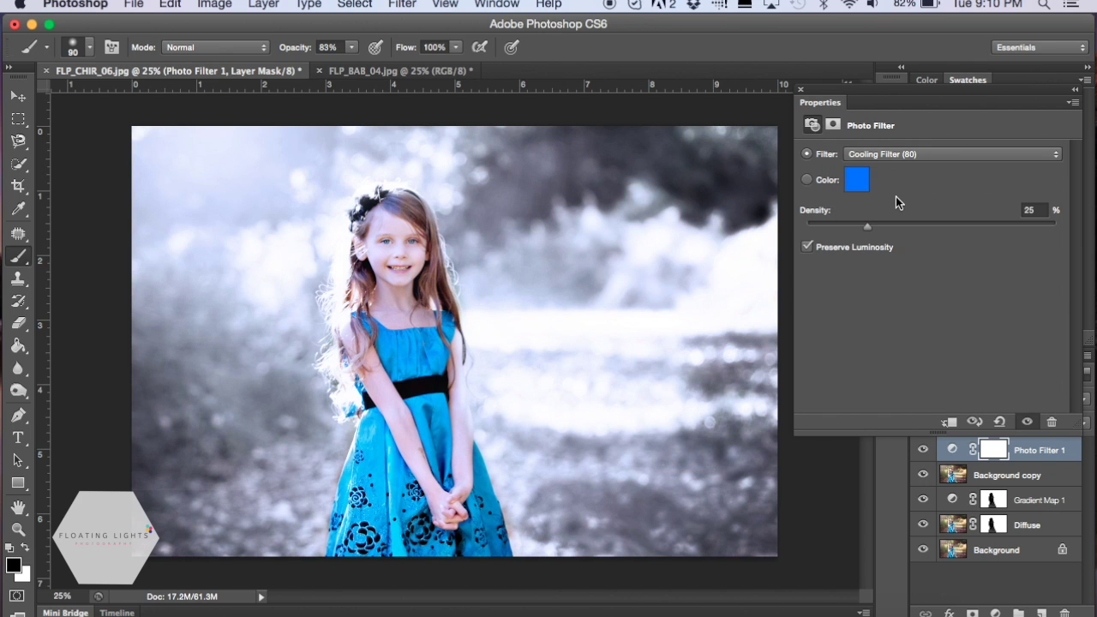
click(800, 90)
click(1085, 401)
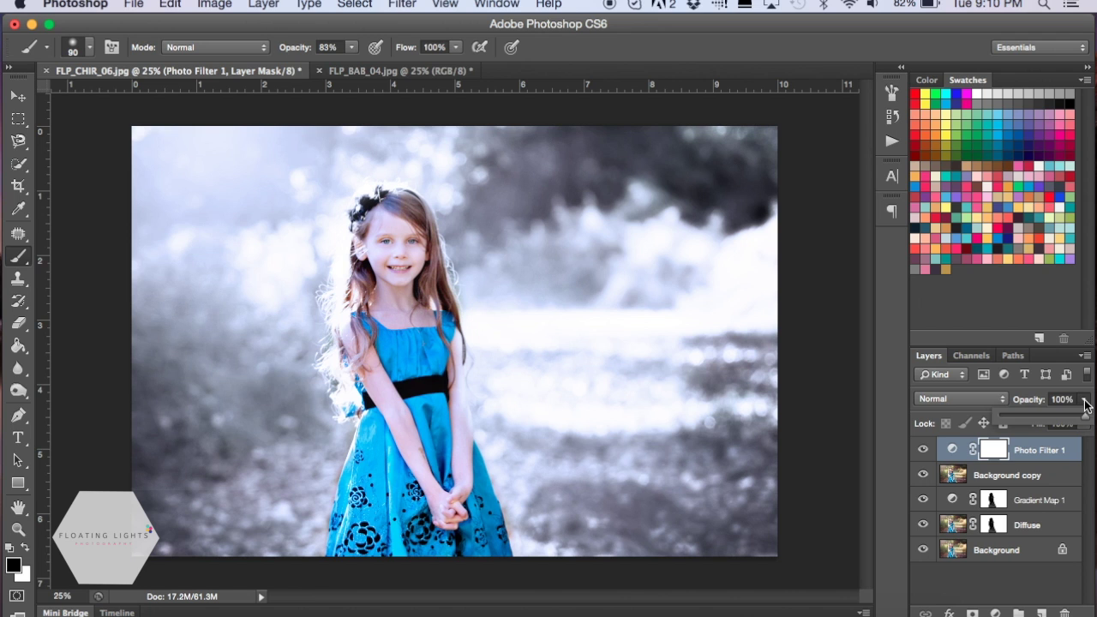
drag(1084, 420, 1035, 421)
Step: Hide and show all edits to compare with the original, then select the Photo Filter 1 mask
click(954, 583)
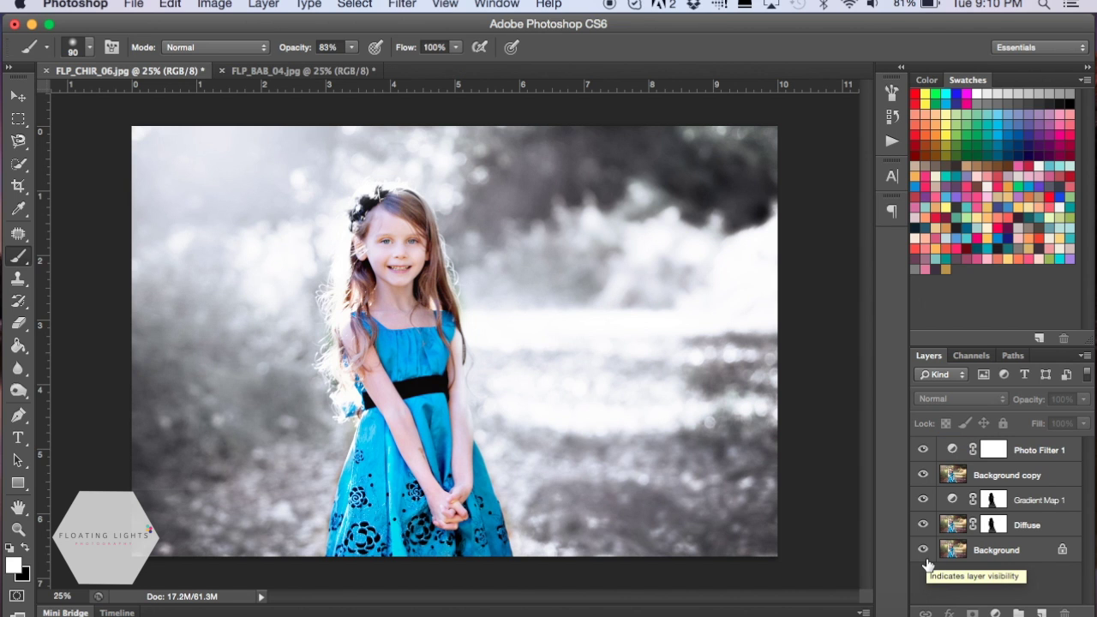
alt+click(924, 557)
alt+click(925, 557)
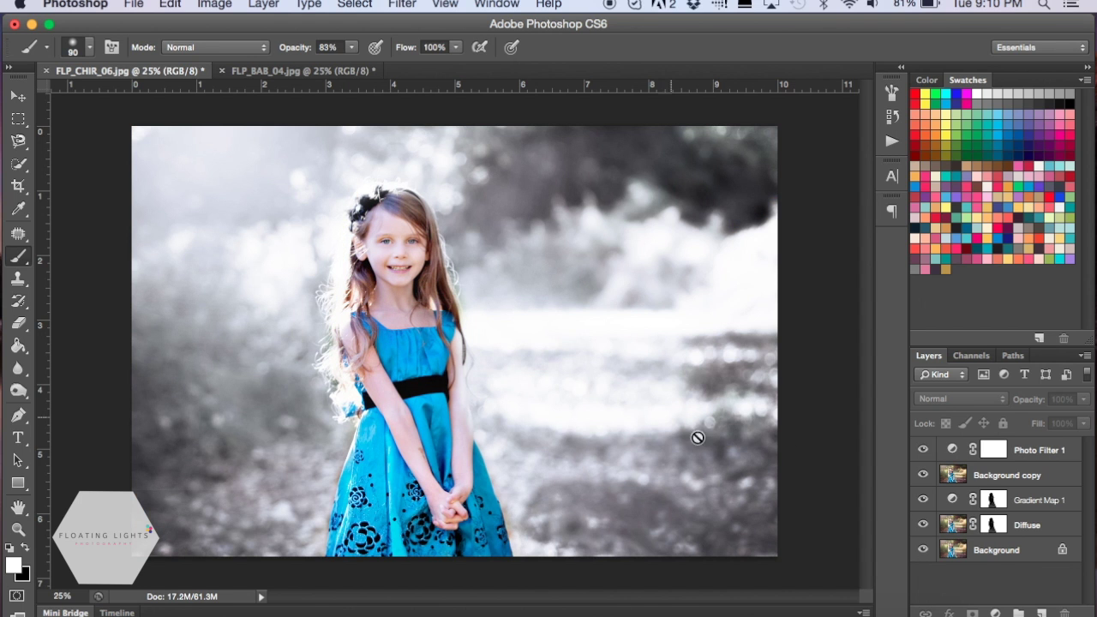
click(993, 449)
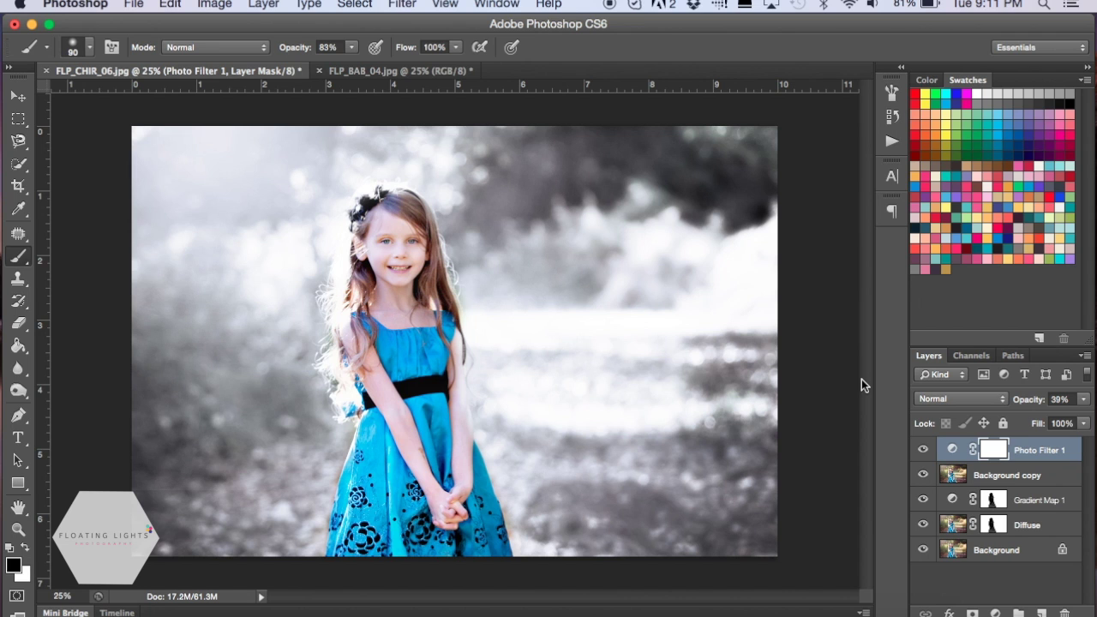
click(137, 6)
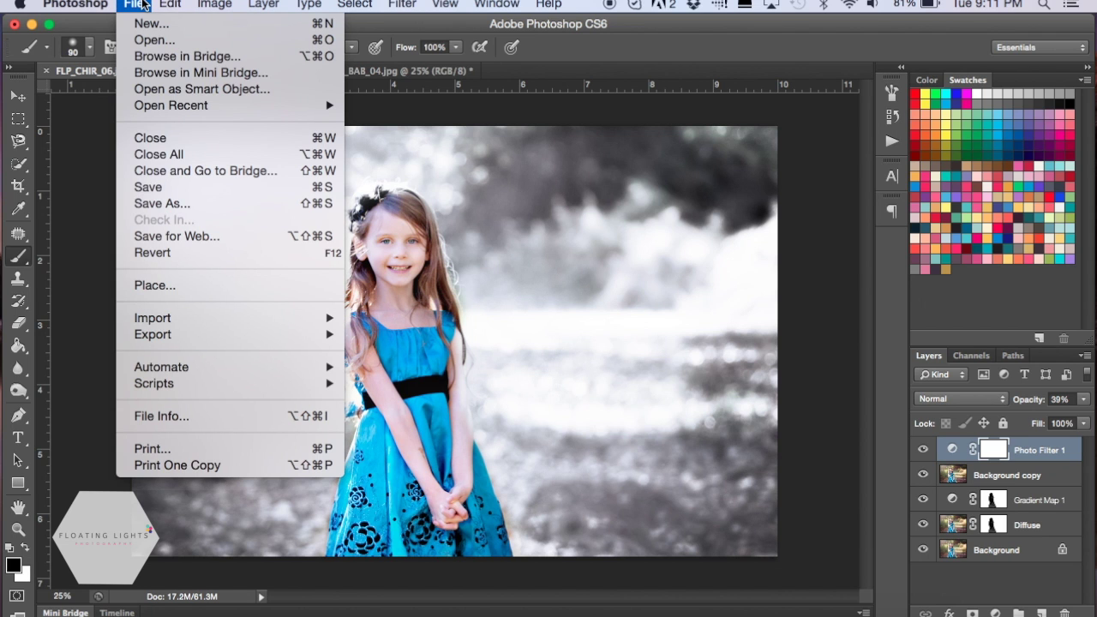
Step: Place FLP Free Snow Overlay.jpg and scale it to about 60% to cover the portrait
click(163, 282)
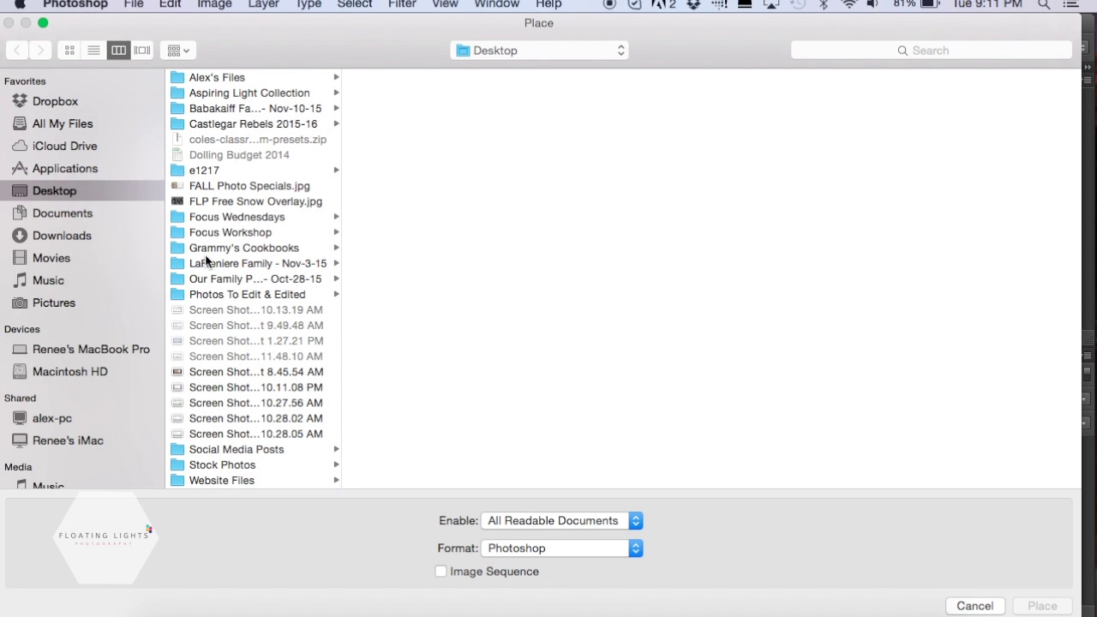
click(213, 206)
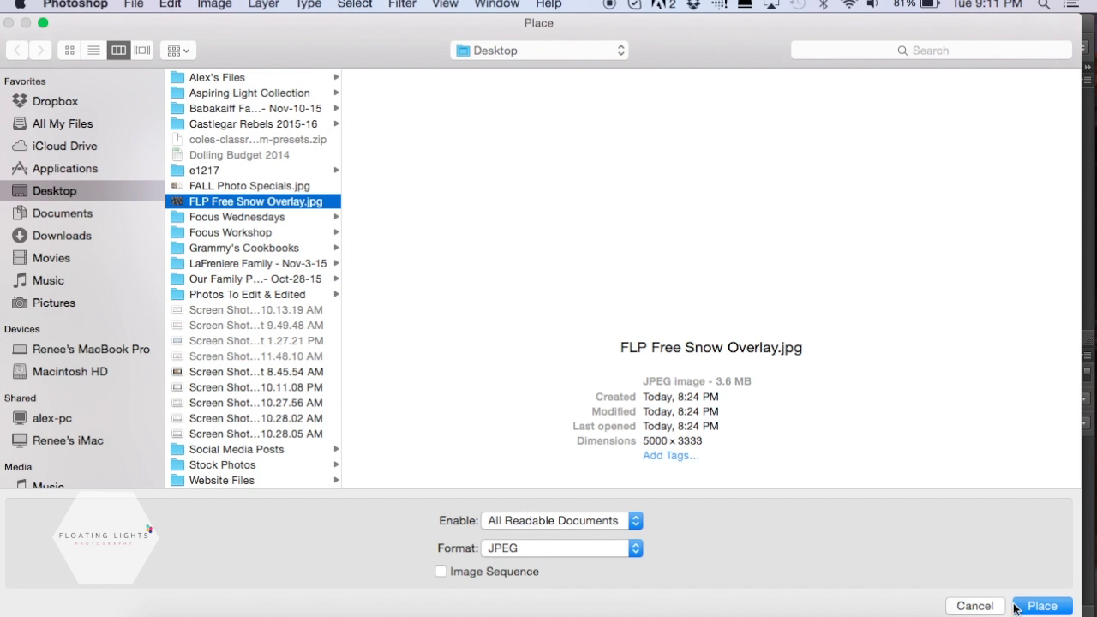
click(1034, 605)
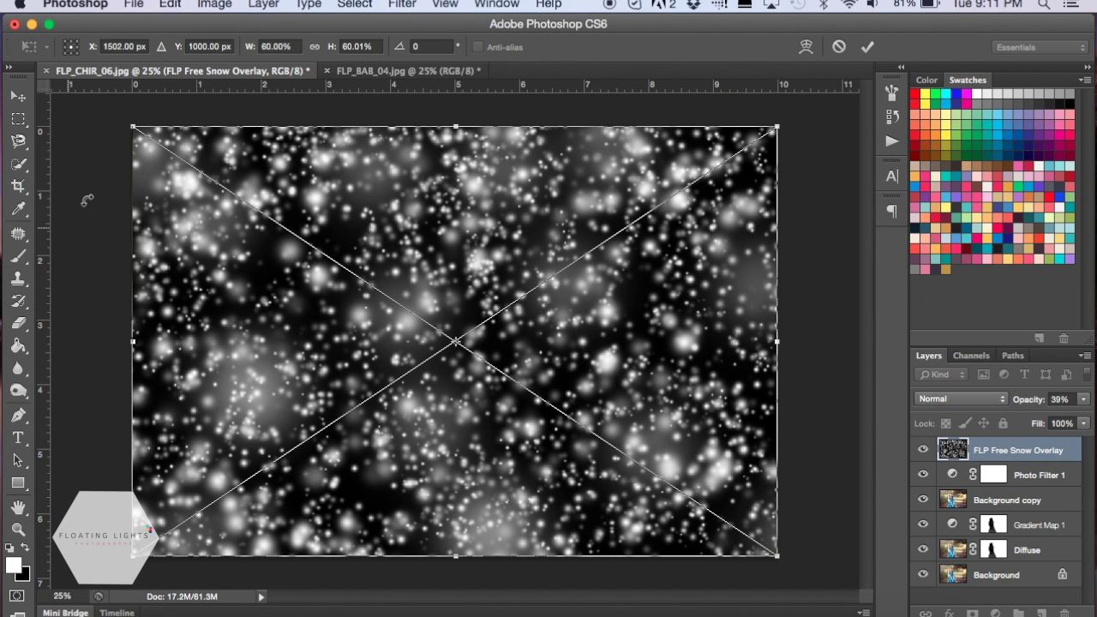
mouse_move(130, 124)
mouse_down()
mouse_move(122, 110)
mouse_move(201, 171)
mouse_move(94, 120)
mouse_move(223, 217)
mouse_move(146, 166)
mouse_move(127, 120)
mouse_move(146, 161)
mouse_move(186, 175)
mouse_move(129, 221)
mouse_move(196, 290)
mouse_move(347, 163)
mouse_move(309, 101)
mouse_move(128, 164)
mouse_move(263, 233)
mouse_move(267, 98)
mouse_move(216, 75)
mouse_move(127, 96)
mouse_move(130, 76)
mouse_move(120, 126)
mouse_move(167, 152)
mouse_move(106, 118)
mouse_move(121, 128)
mouse_up()
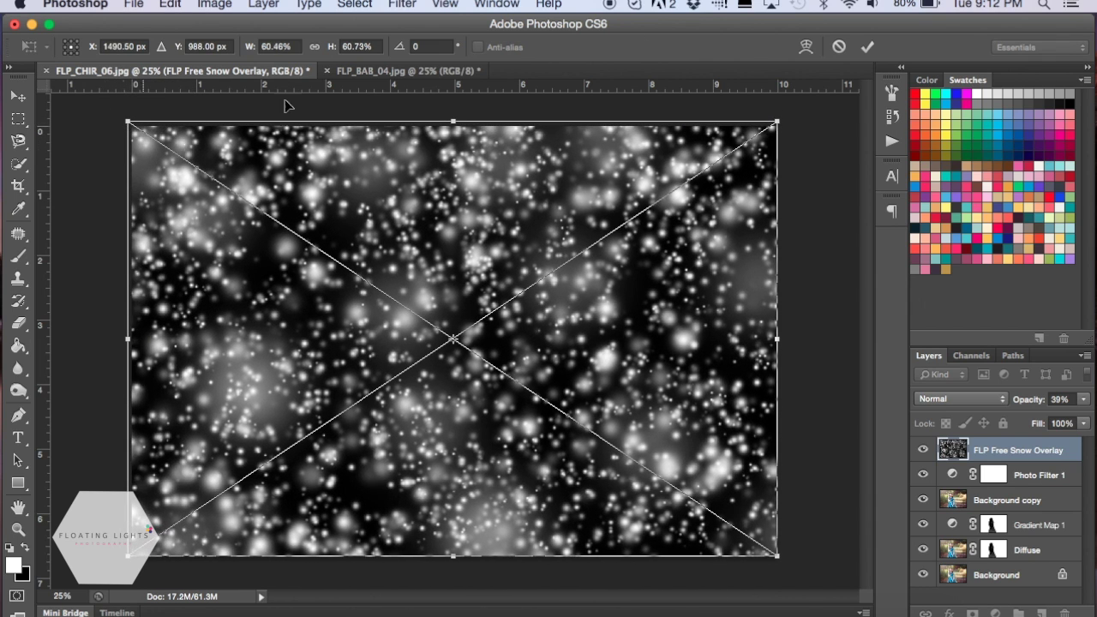
Step: Commit the overlay's size, blend it in Screen mode and add a layer mask
key(b)
click(868, 47)
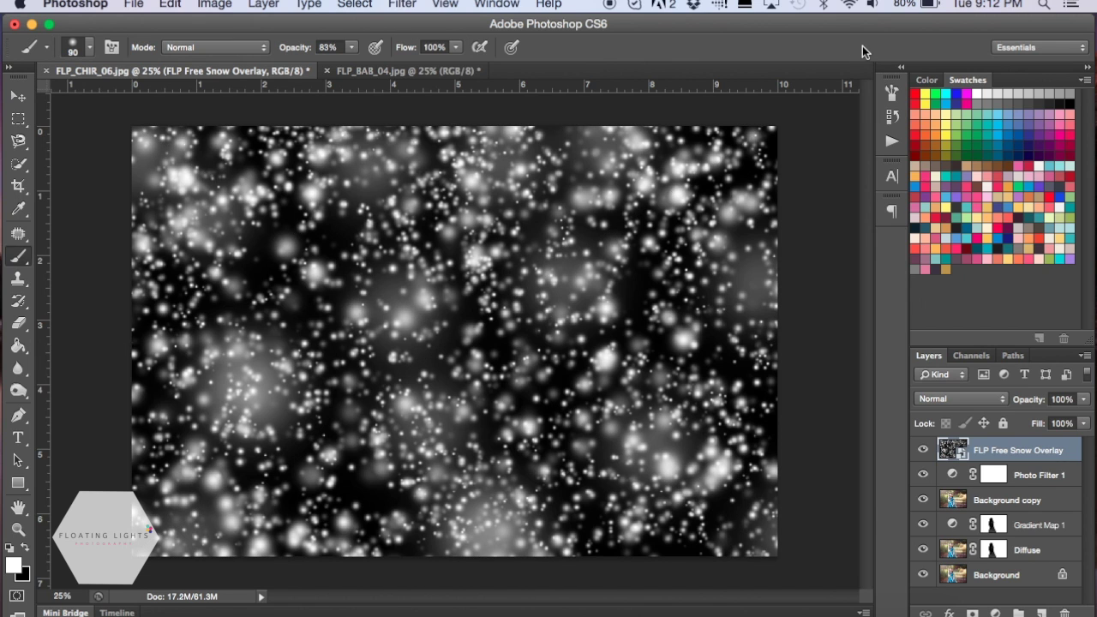
click(959, 400)
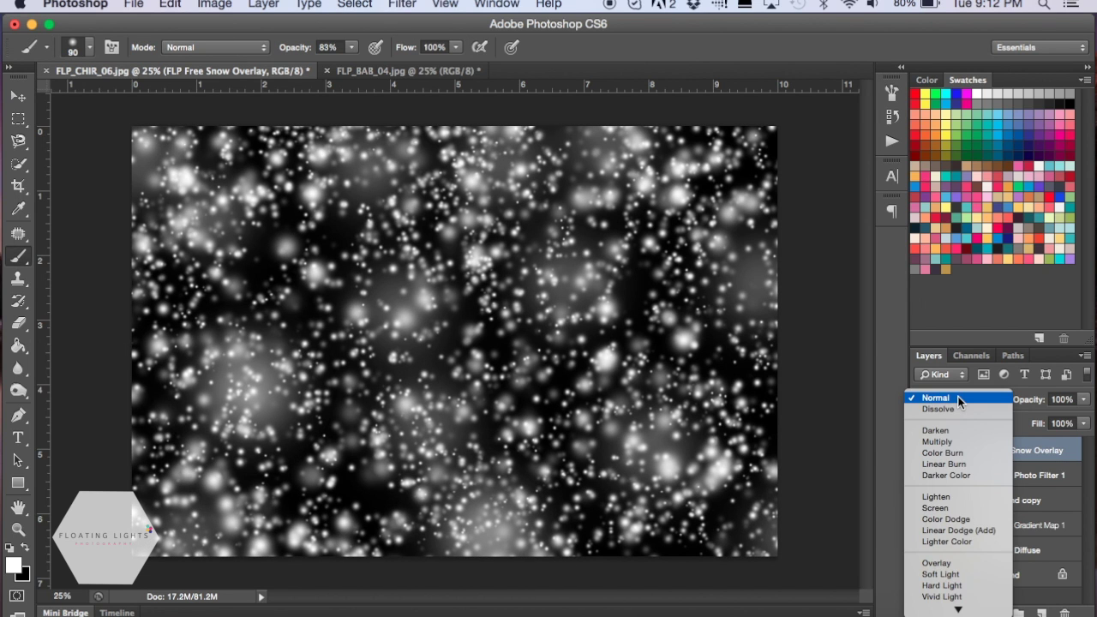
click(934, 508)
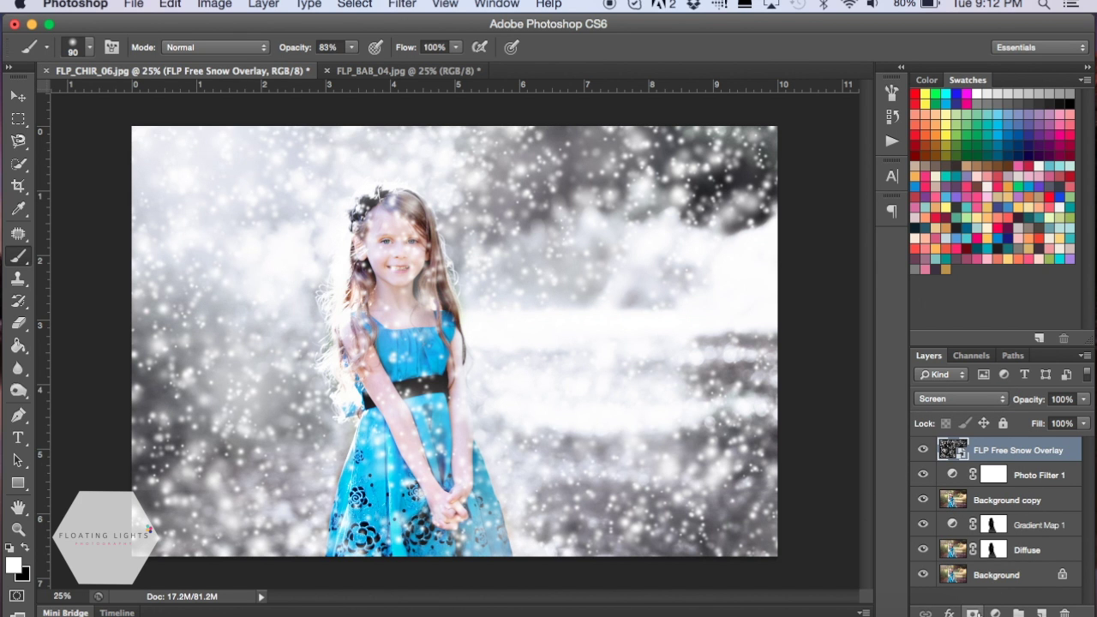
click(972, 613)
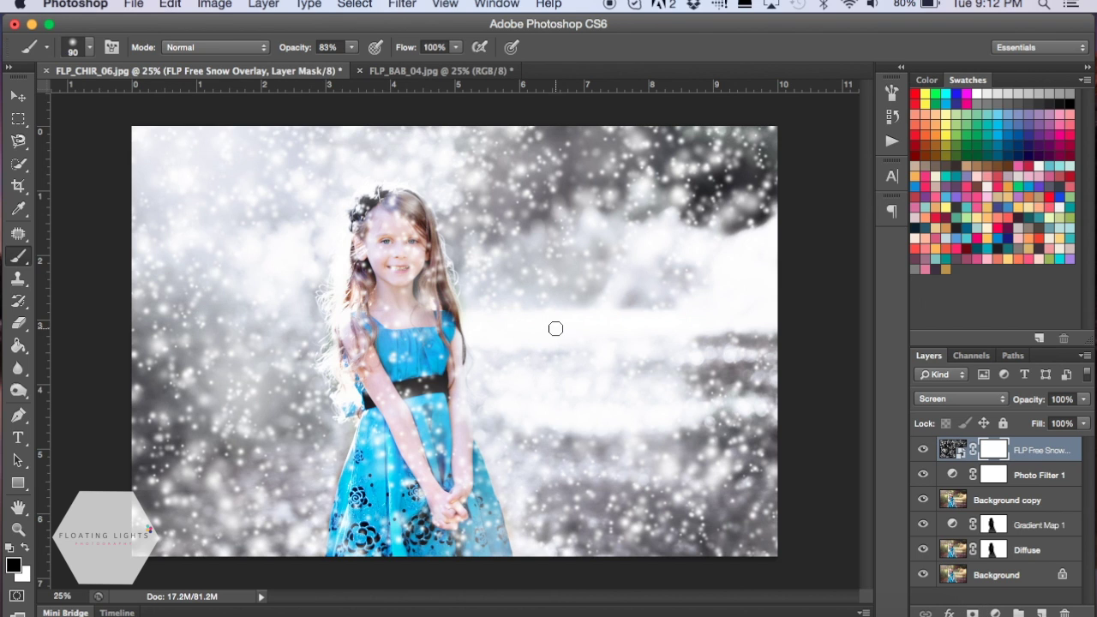
Step: With a 200 px black brush, paint snow off the girl's face and hair on the mask
key(x)
key(bracketright)
key(bracketright)
mouse_move(396, 251)
mouse_down()
mouse_move(375, 271)
mouse_move(384, 258)
mouse_move(393, 269)
mouse_move(379, 311)
mouse_move(436, 322)
mouse_move(400, 216)
mouse_move(373, 231)
mouse_move(368, 269)
mouse_move(368, 310)
mouse_move(386, 311)
mouse_move(367, 348)
mouse_move(379, 394)
mouse_move(402, 450)
mouse_move(425, 419)
mouse_move(463, 504)
mouse_move(464, 466)
mouse_move(351, 561)
mouse_move(364, 526)
mouse_move(388, 509)
mouse_move(413, 531)
mouse_move(432, 528)
mouse_move(455, 555)
mouse_move(492, 534)
mouse_up()
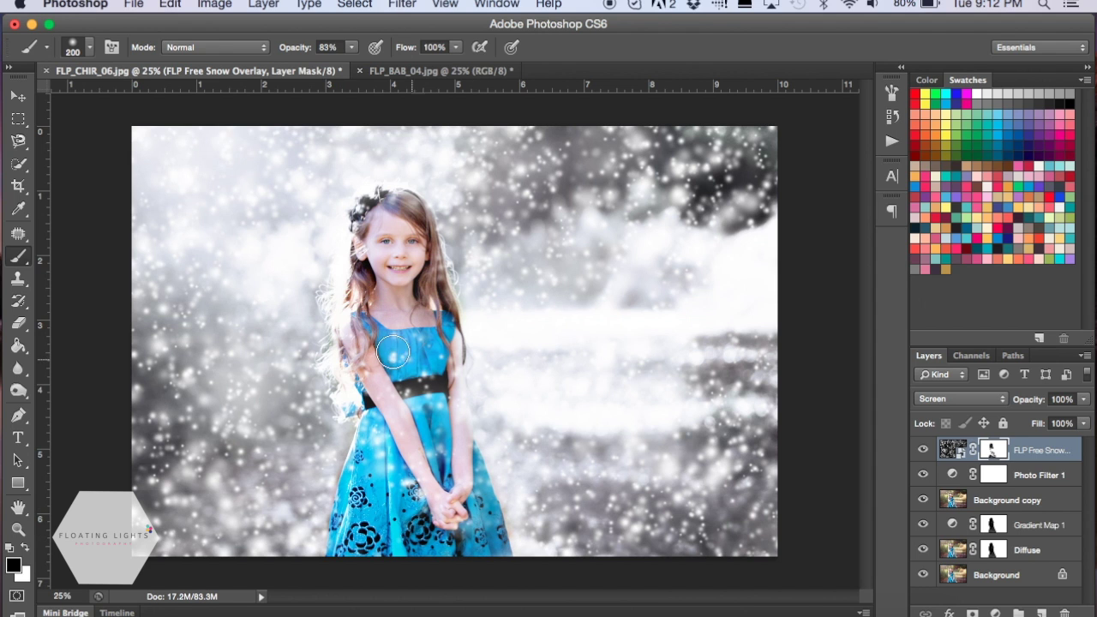
mouse_move(379, 249)
mouse_down()
mouse_move(360, 231)
mouse_move(403, 214)
mouse_move(438, 272)
mouse_move(447, 336)
mouse_move(434, 382)
mouse_move(385, 413)
mouse_move(416, 420)
mouse_move(426, 517)
mouse_up()
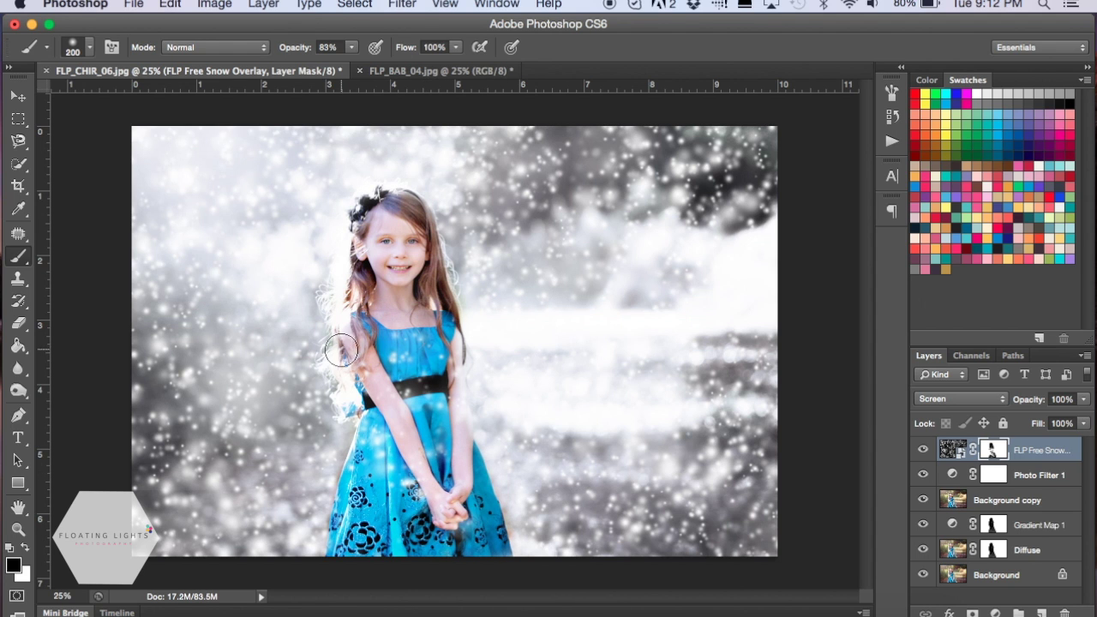
Step: Toggle between the original colour photo and the snowy edit to compare them
click(952, 575)
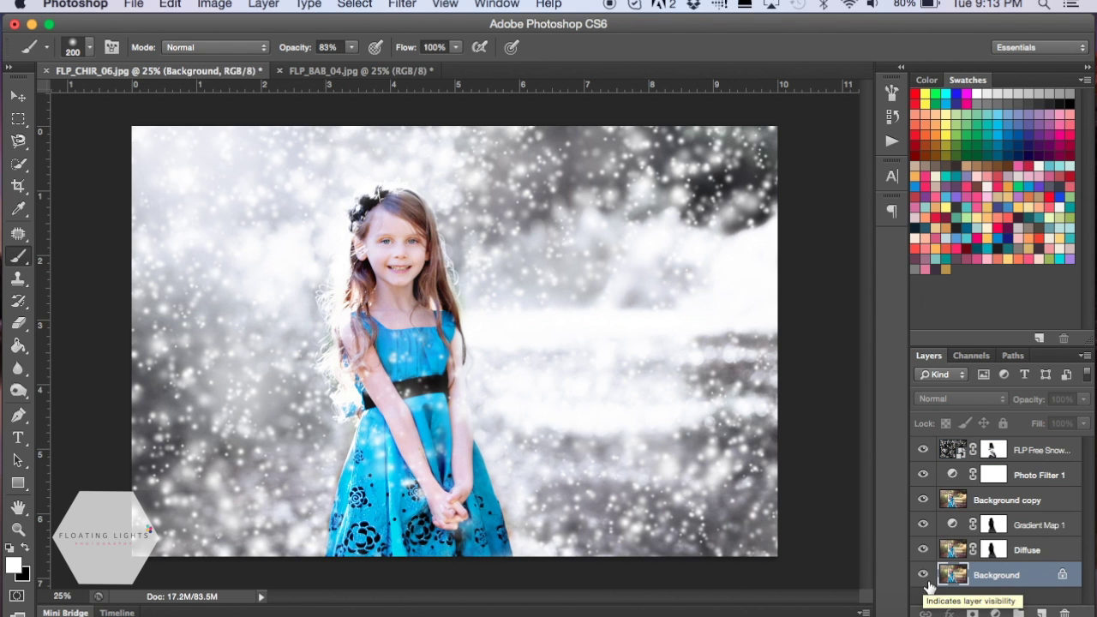
alt+click(923, 576)
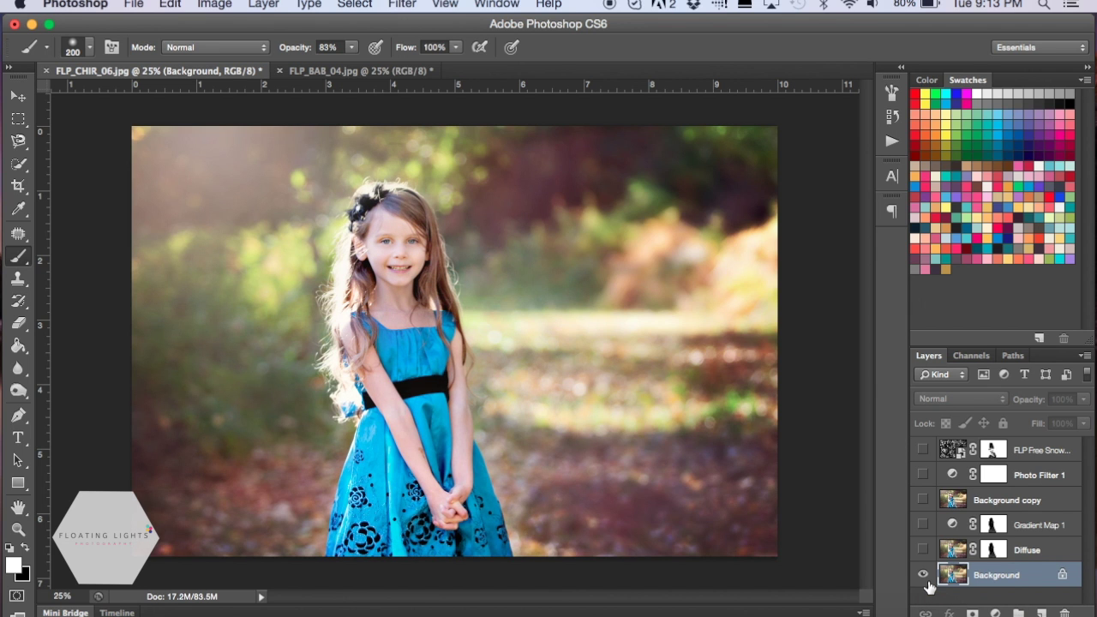
alt+click(925, 579)
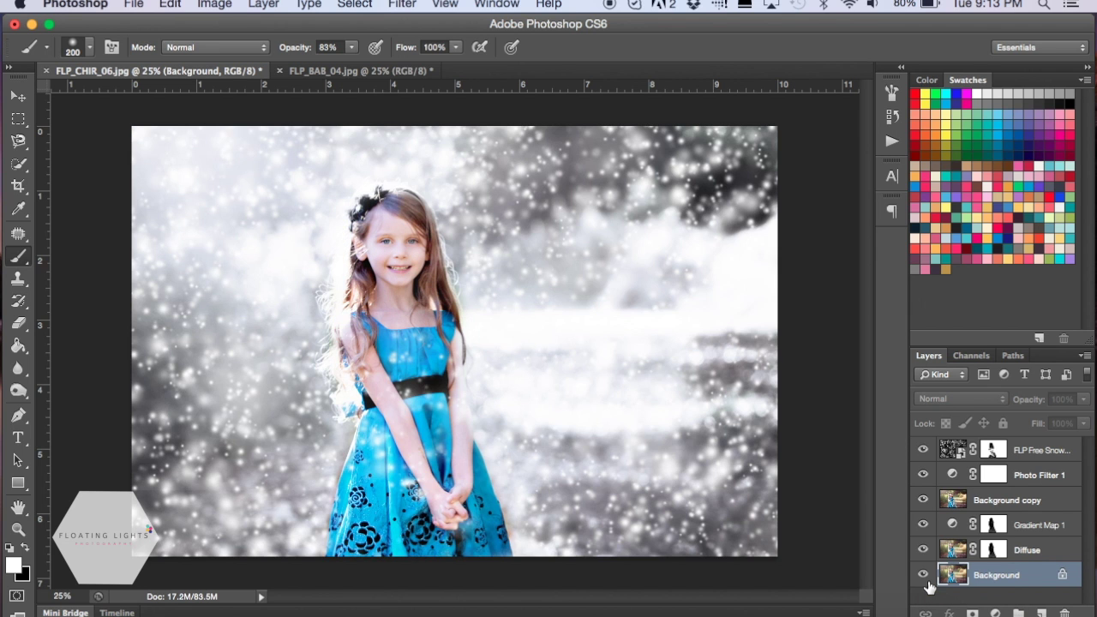
alt+click(924, 576)
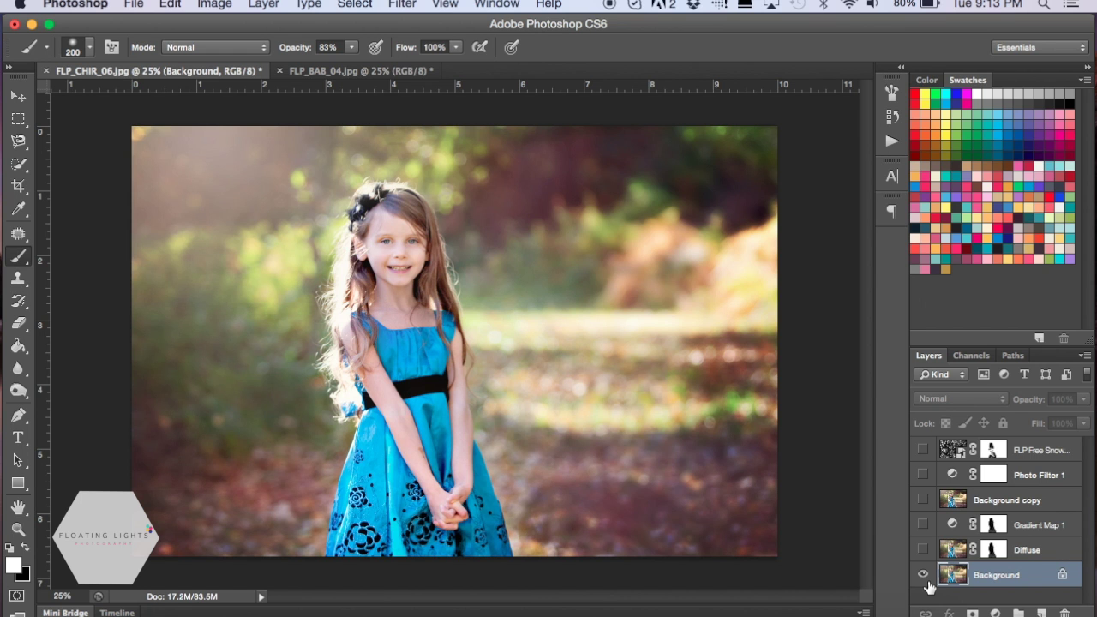
alt+click(926, 581)
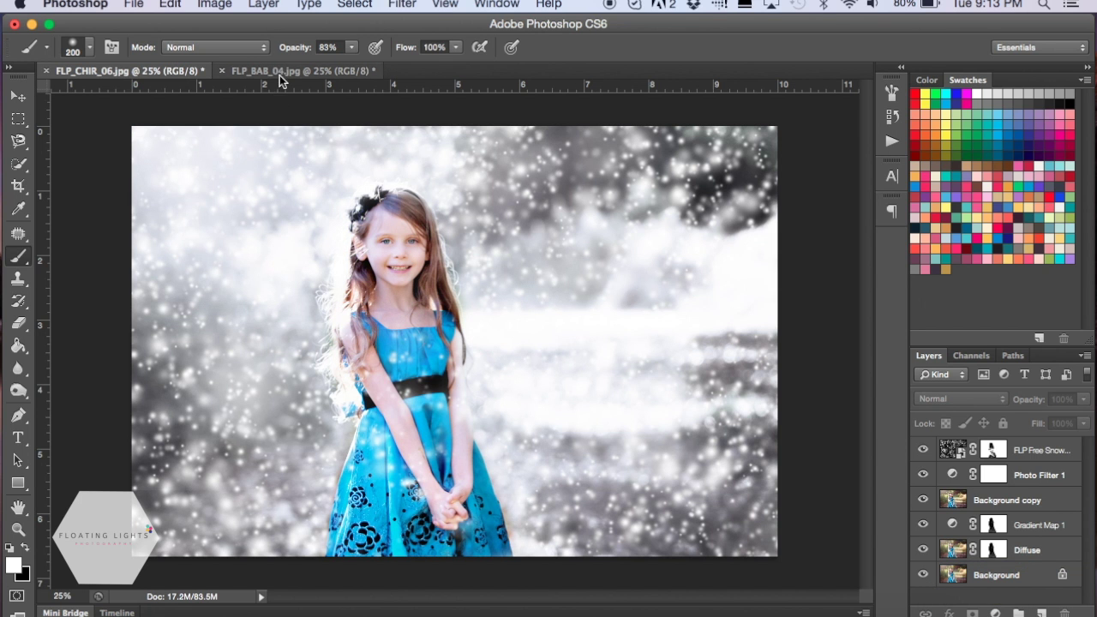
Step: Add a Gradient Map to the family photo and adjust the copied layers' blend mode, opacity and masks
click(996, 613)
click(1020, 572)
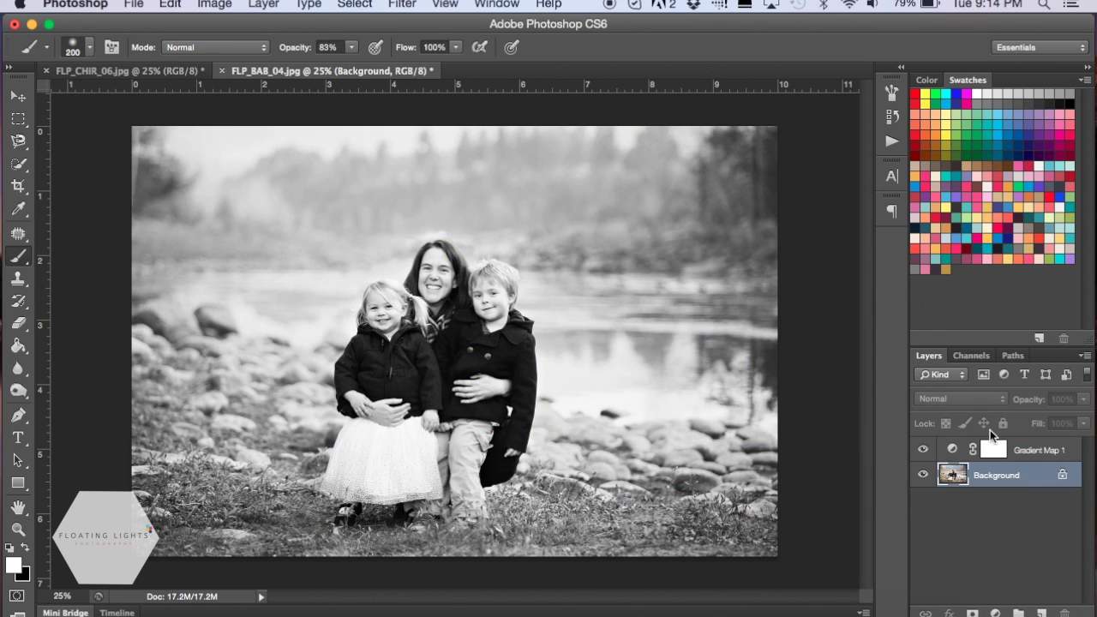
click(960, 399)
drag(1083, 400, 1031, 413)
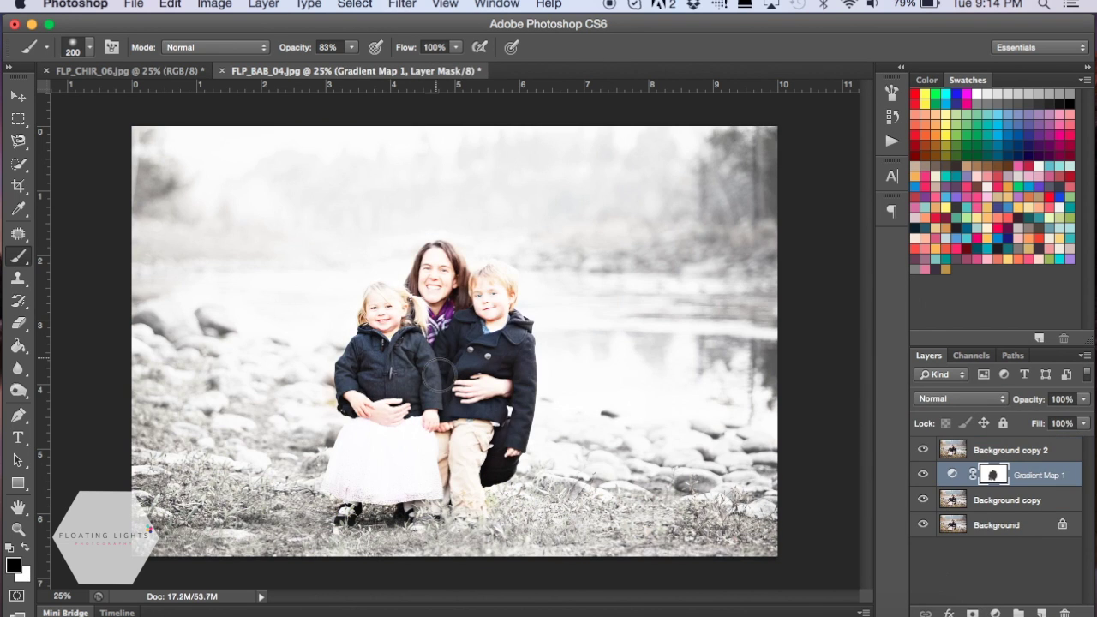
drag(995, 510, 995, 504)
click(1039, 475)
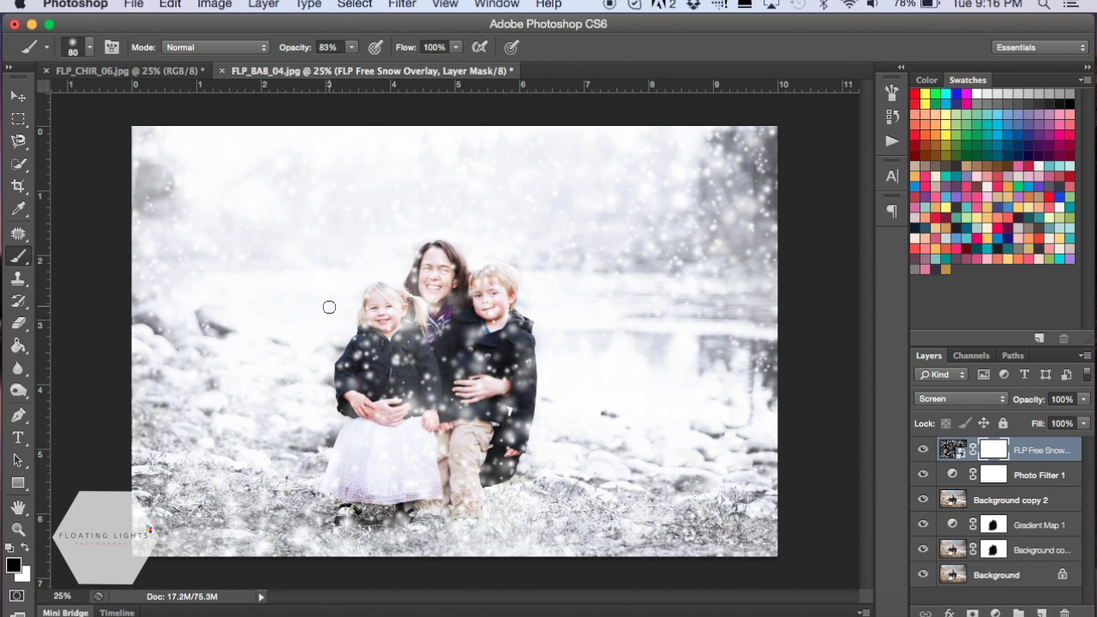
Step: Paint the snow away from the family, then compare with the original photo
mouse_move(368, 308)
mouse_down()
mouse_move(480, 411)
mouse_move(635, 447)
mouse_up()
key(x)
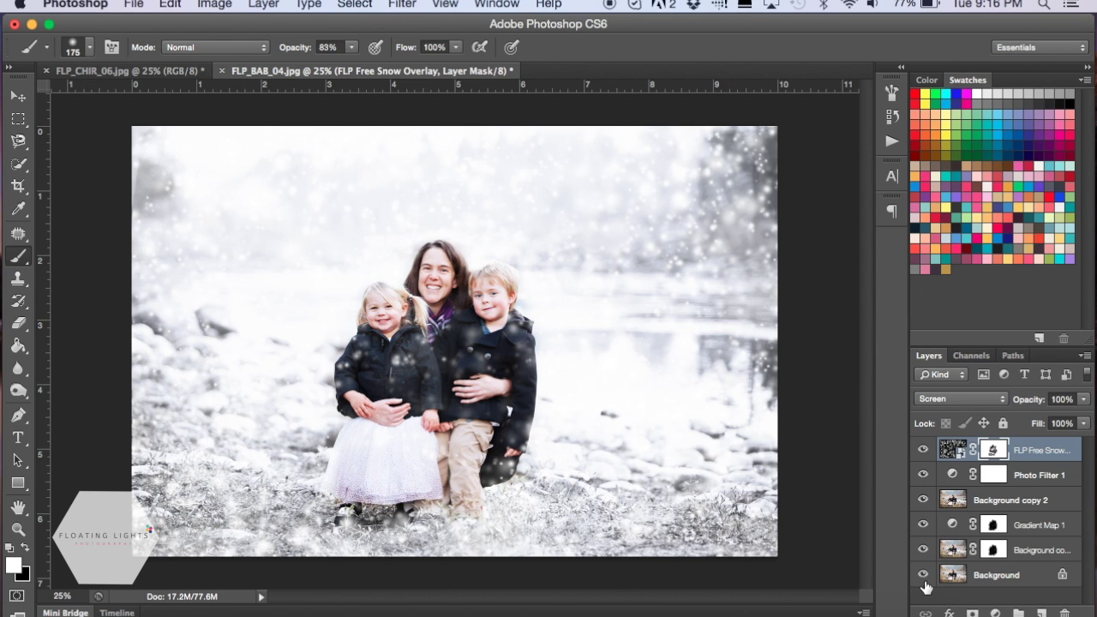
alt+click(923, 575)
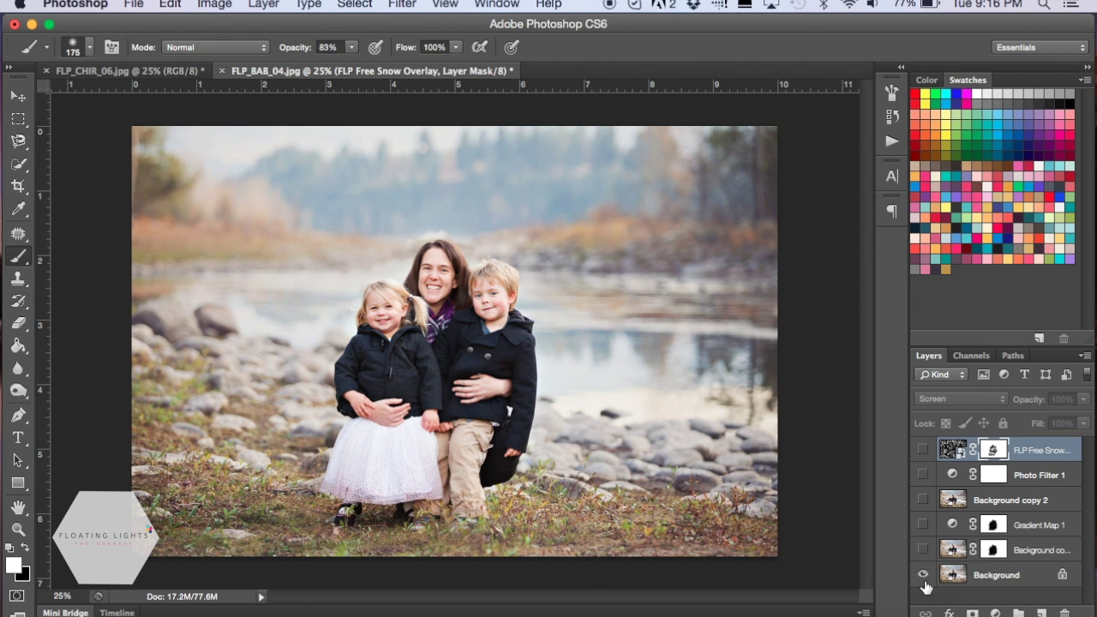
alt+click(923, 579)
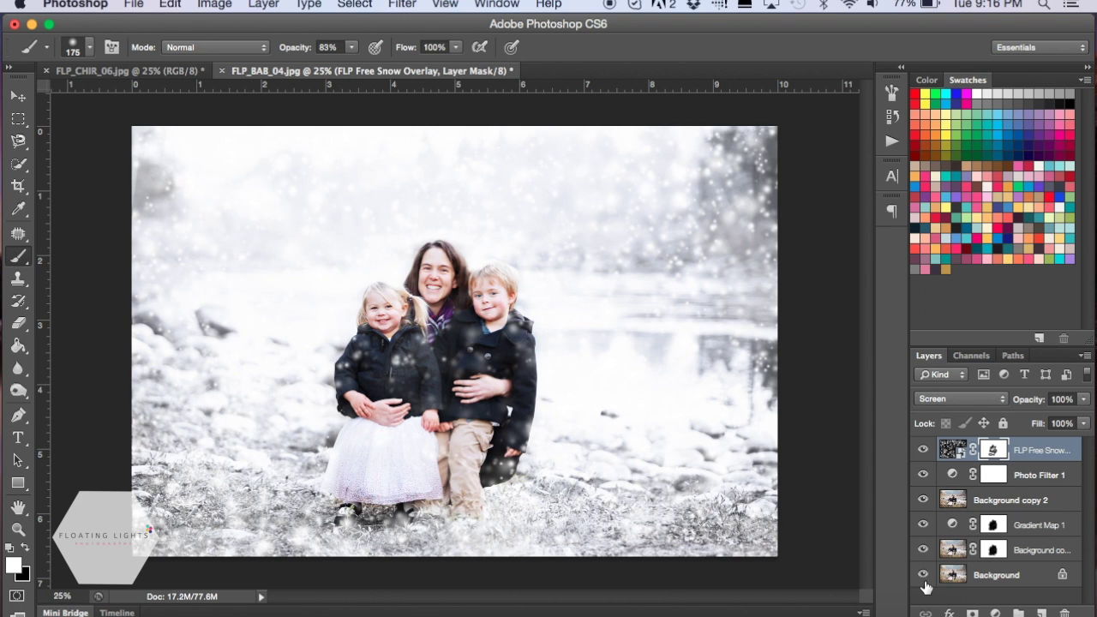